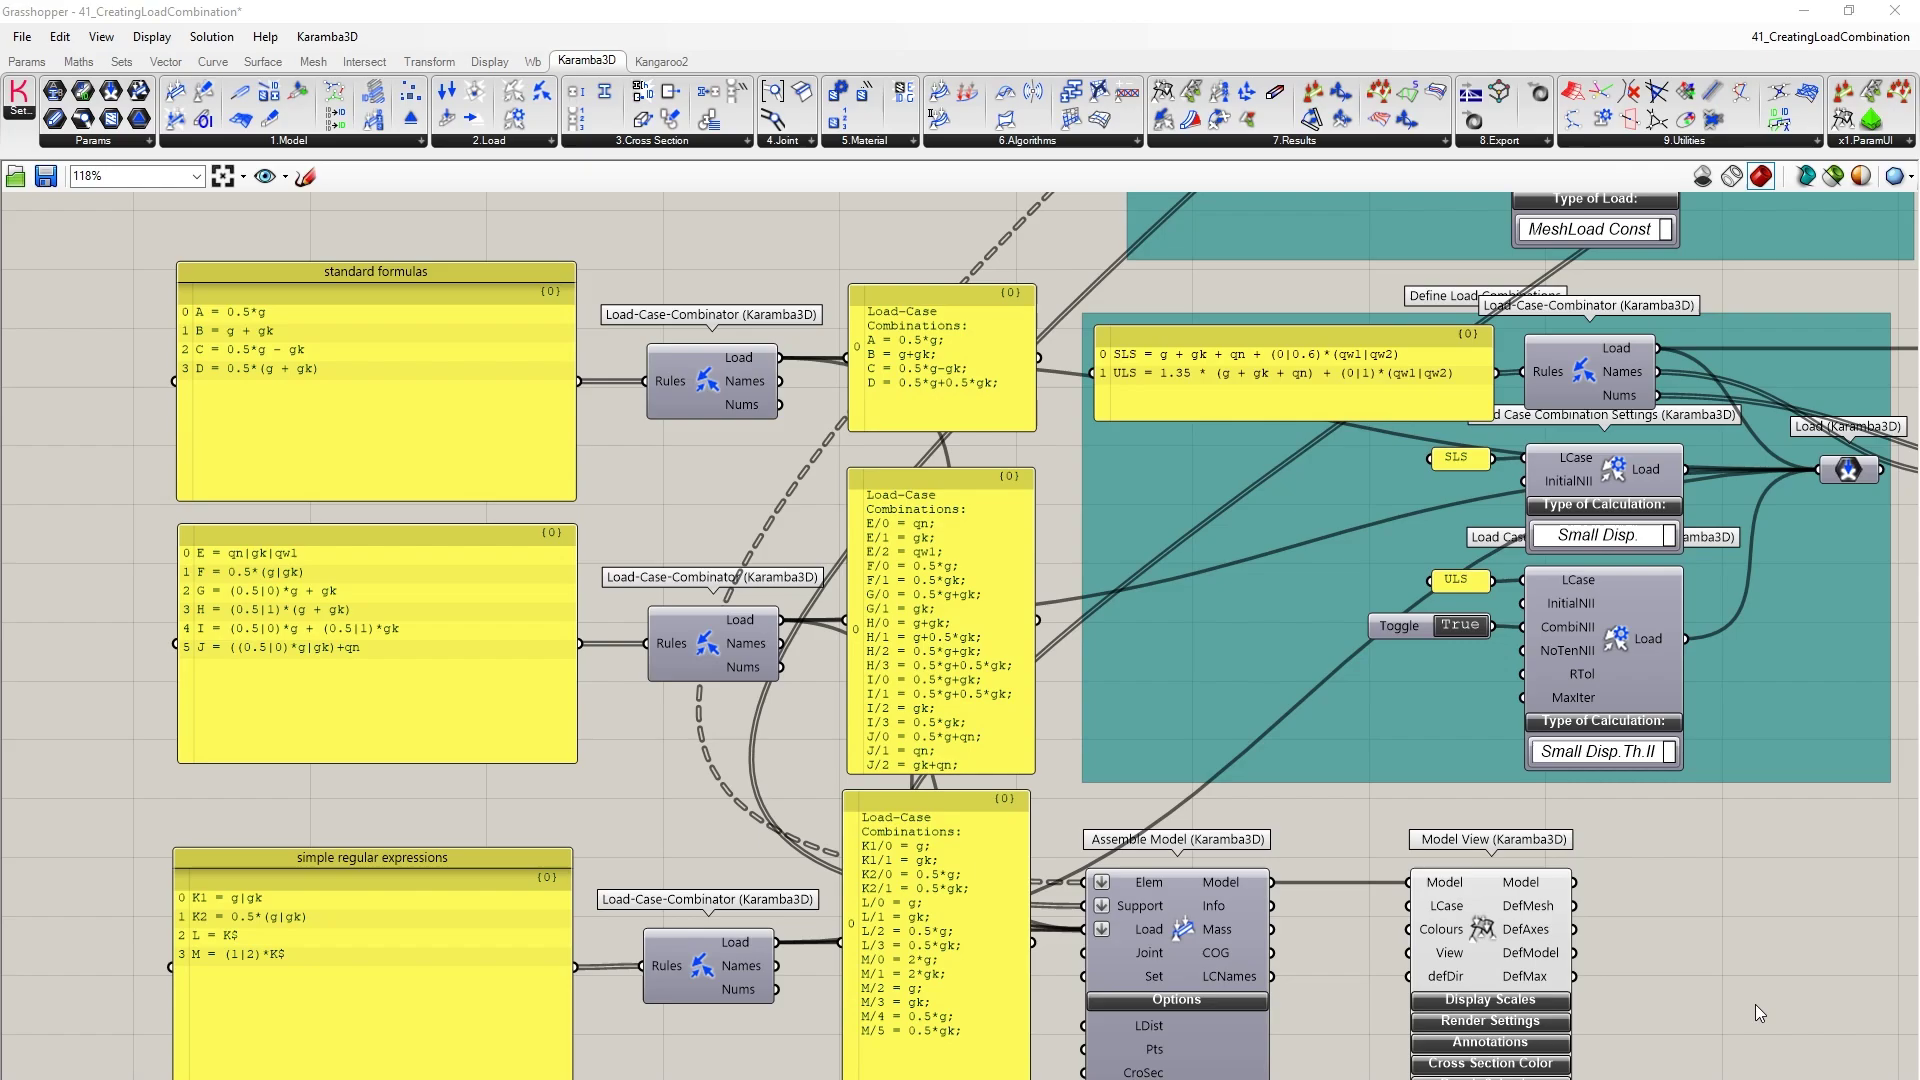
Pan across the mesh loads group, the Gravity load definition and the full load case list.
right_click_drag(1707, 294, 1659, 720)
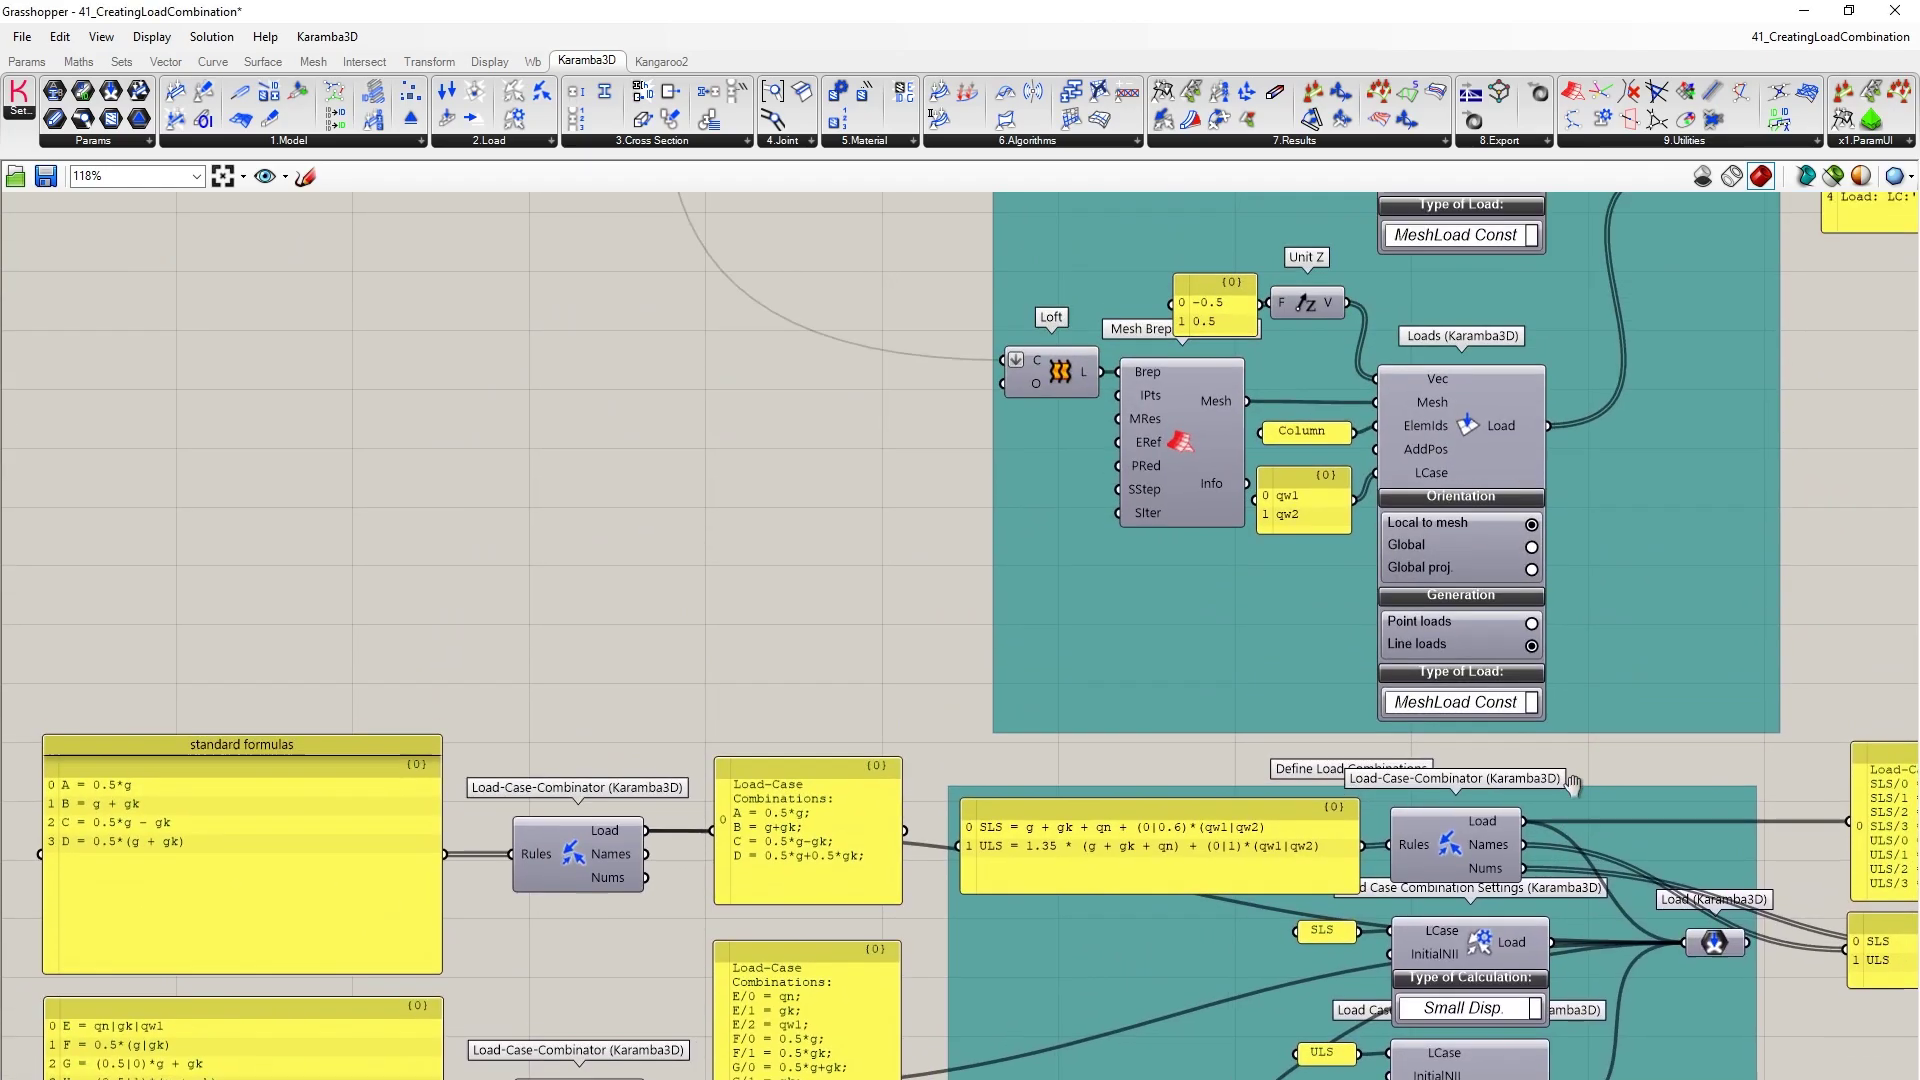
right_click_drag(1319, 195, 1245, 552)
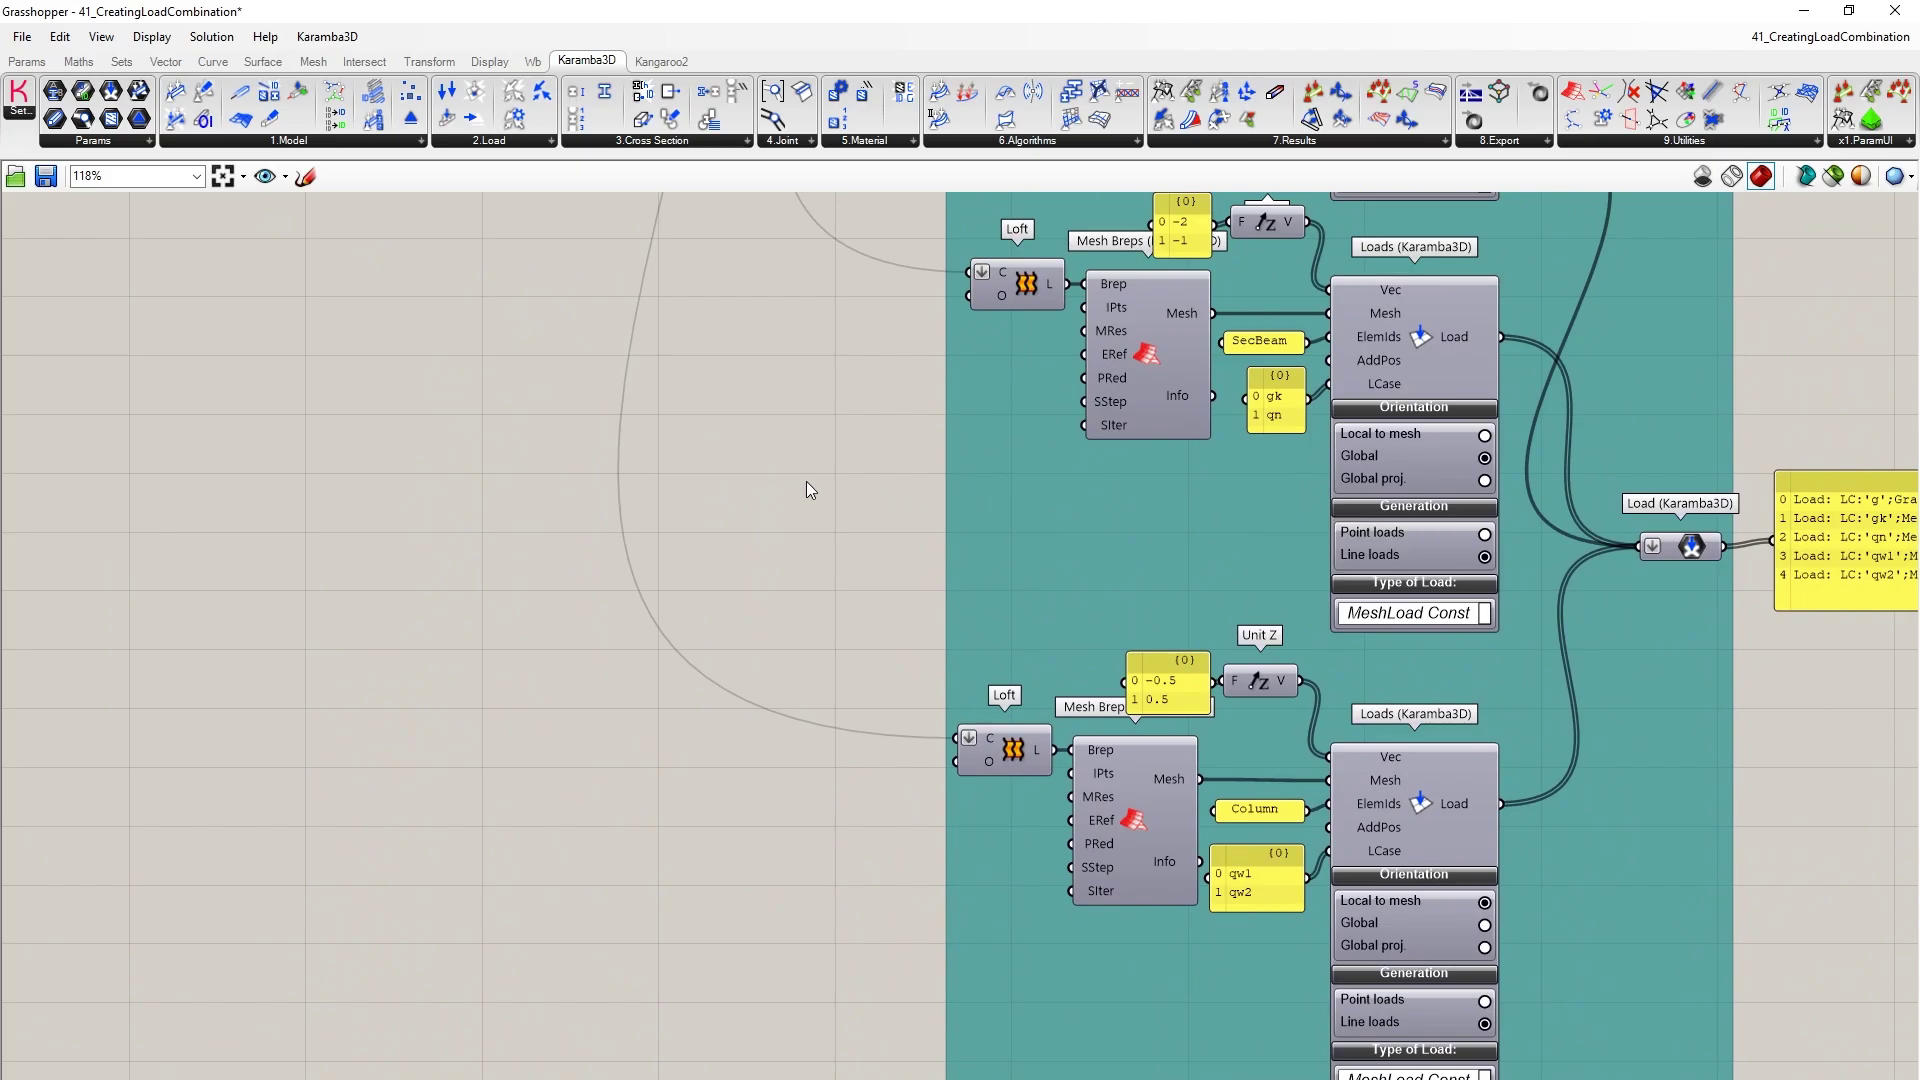
right_click_drag(878, 400, 827, 514)
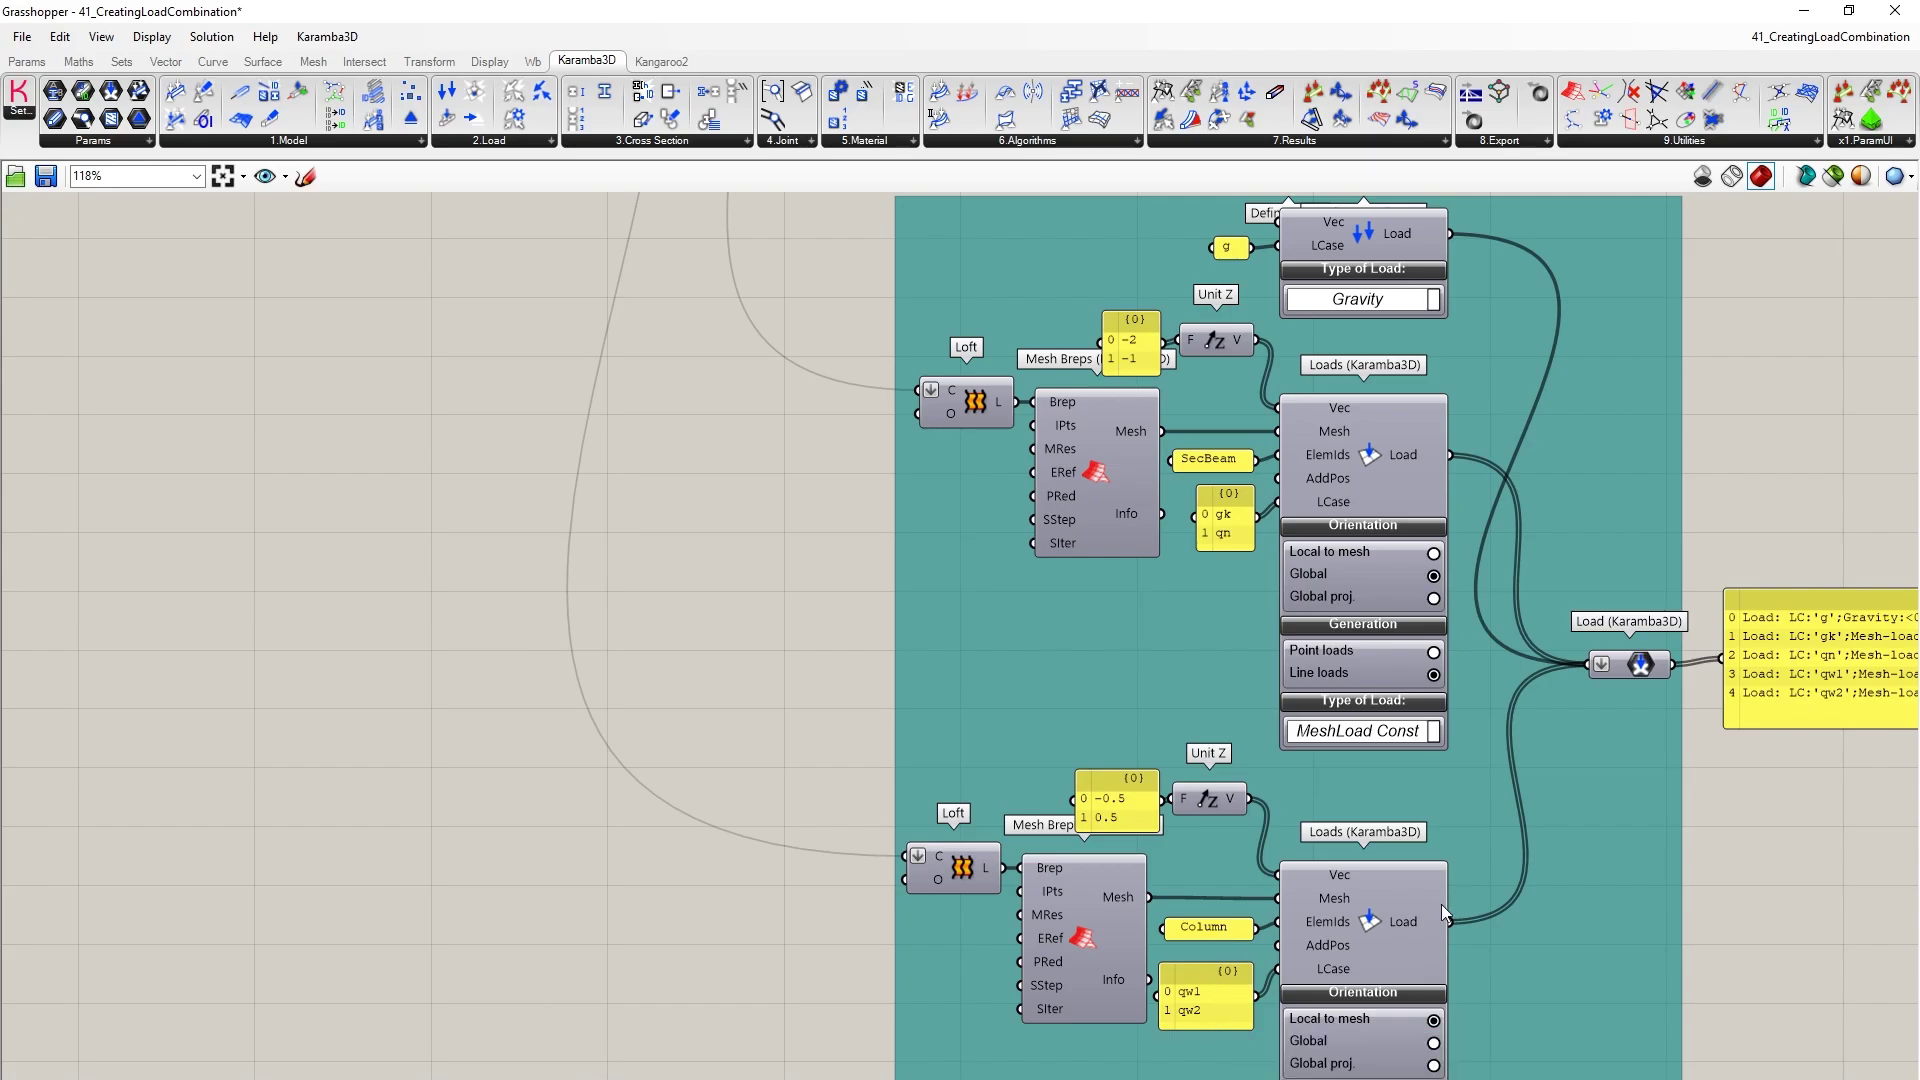
right_click_drag(1566, 911, 1095, 827)
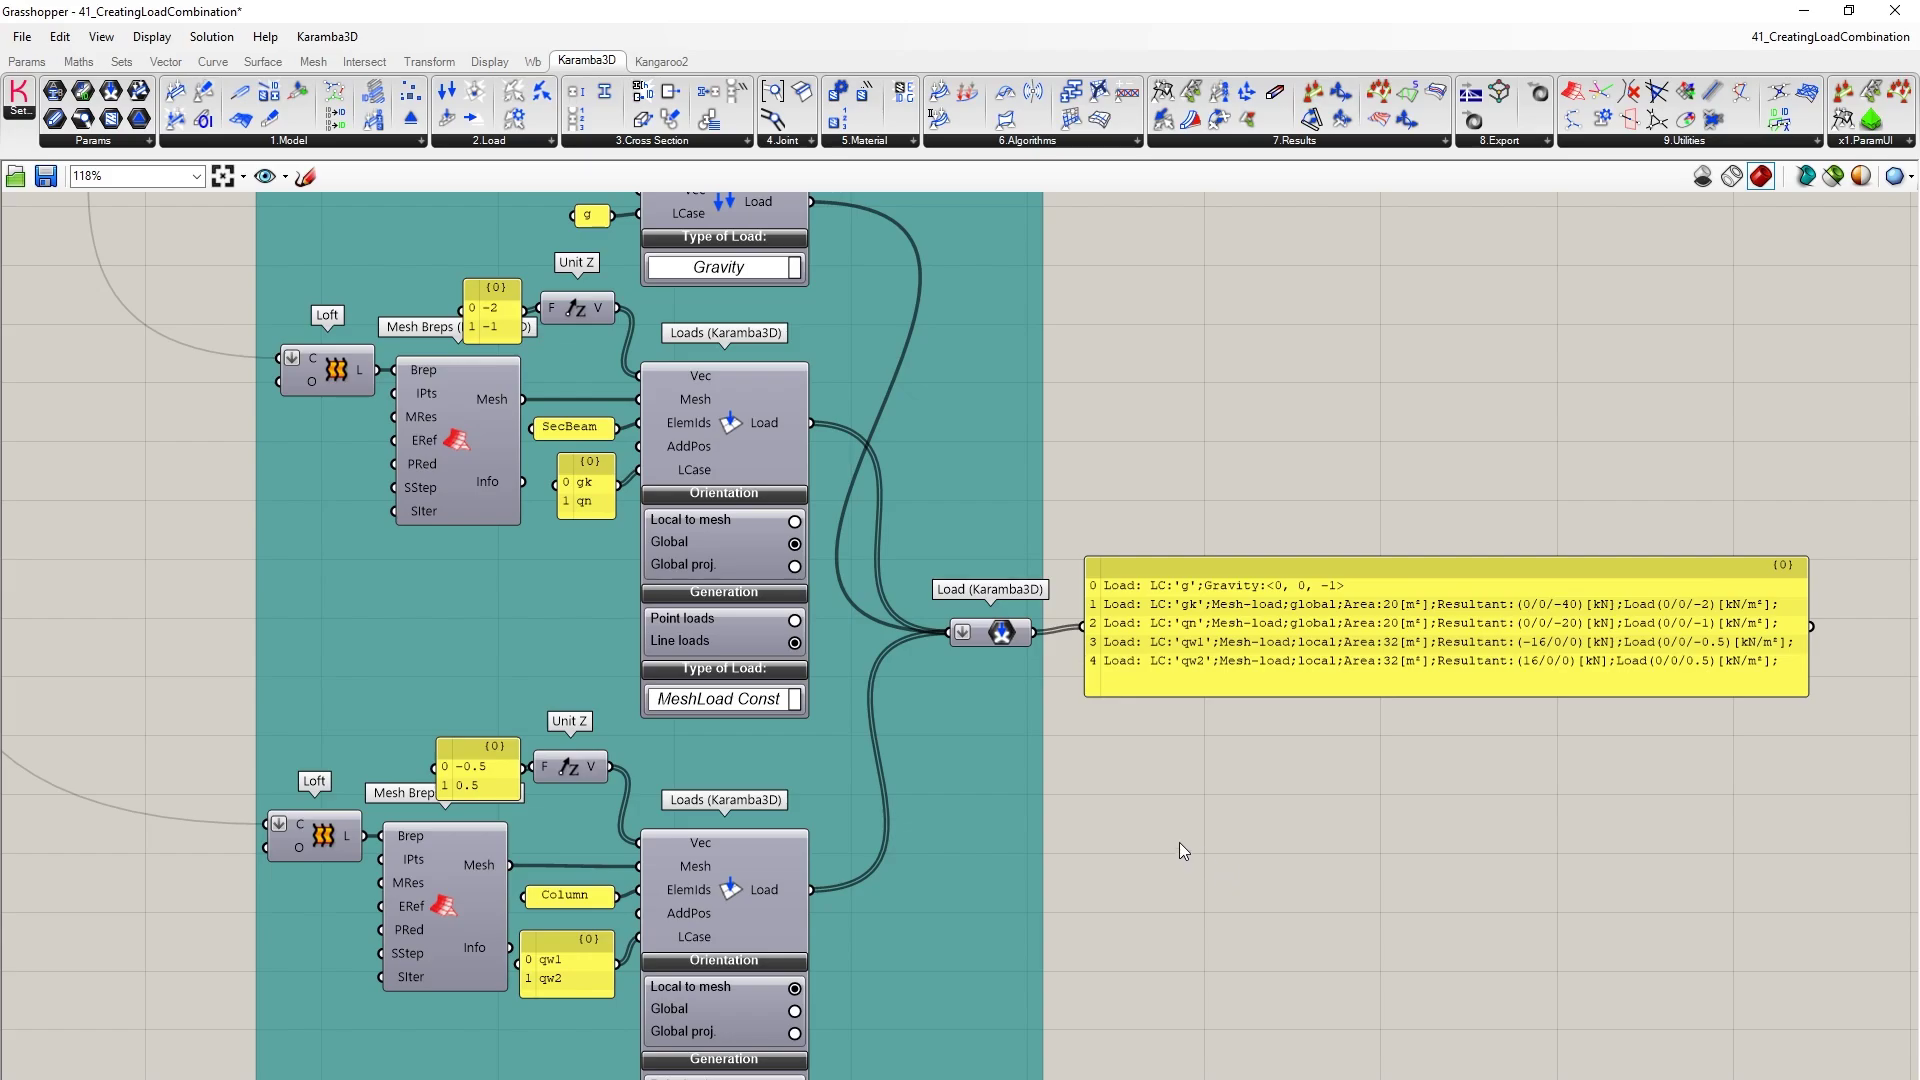
Zoom to 138% around the Load-Case-Combinators and the standard formulas panel.
scroll(400, 1010, "down", 2)
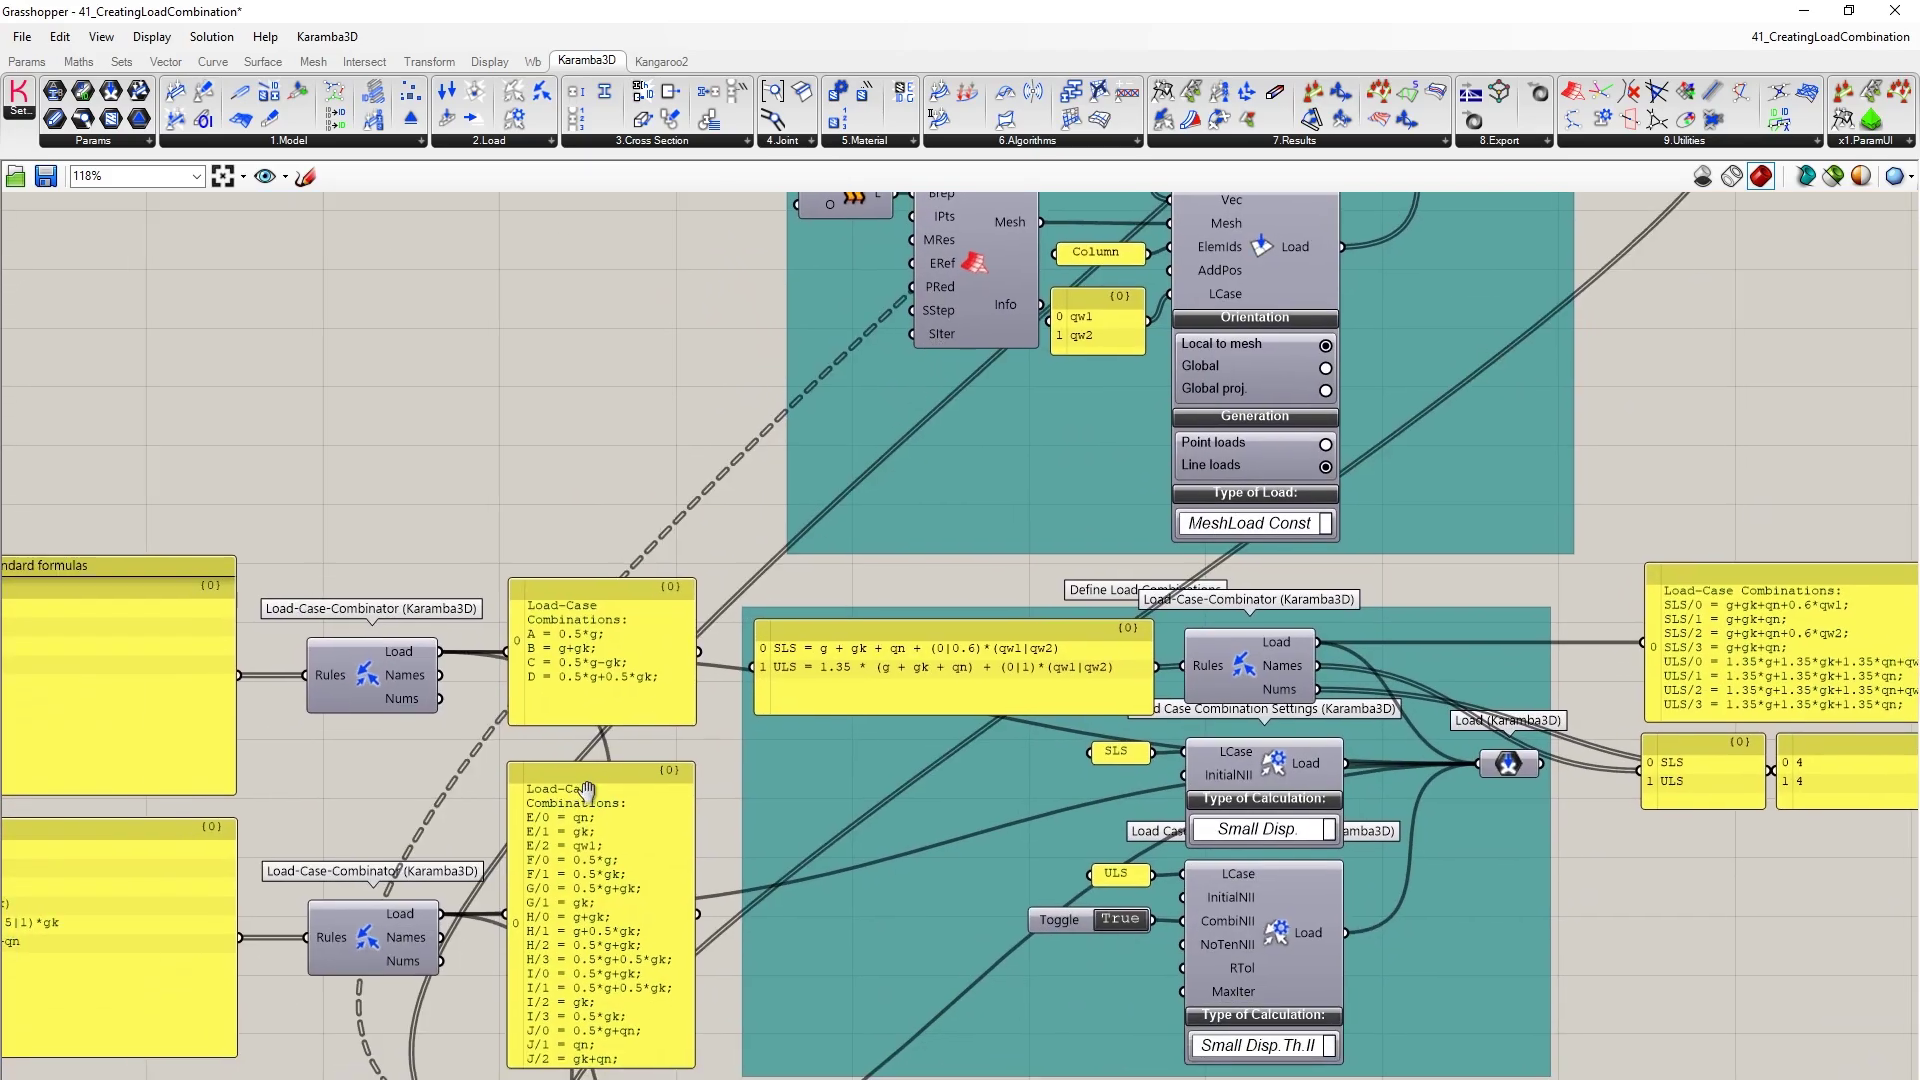
scroll(1013, 679, "up", 2)
right_click_drag(1013, 679, 865, 593)
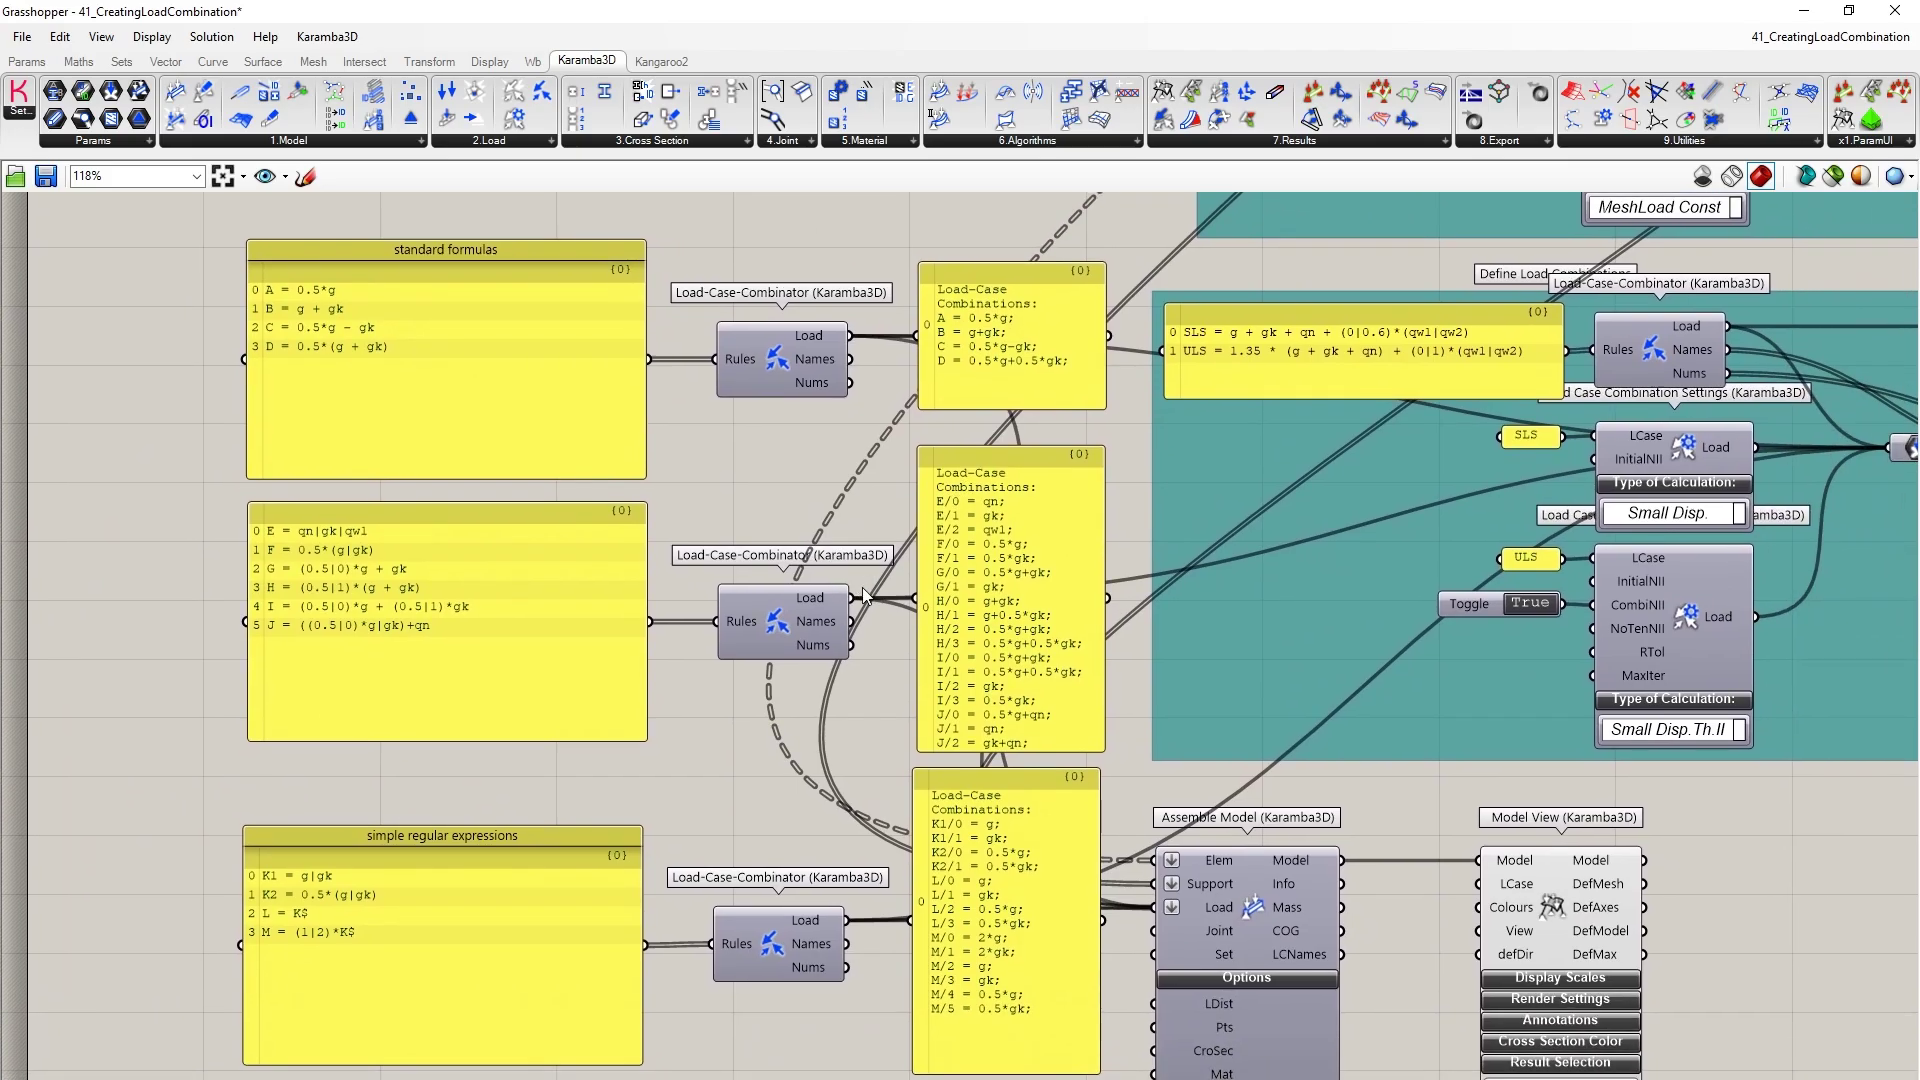
scroll(589, 374, "up", 1)
right_click_drag(786, 437, 798, 509)
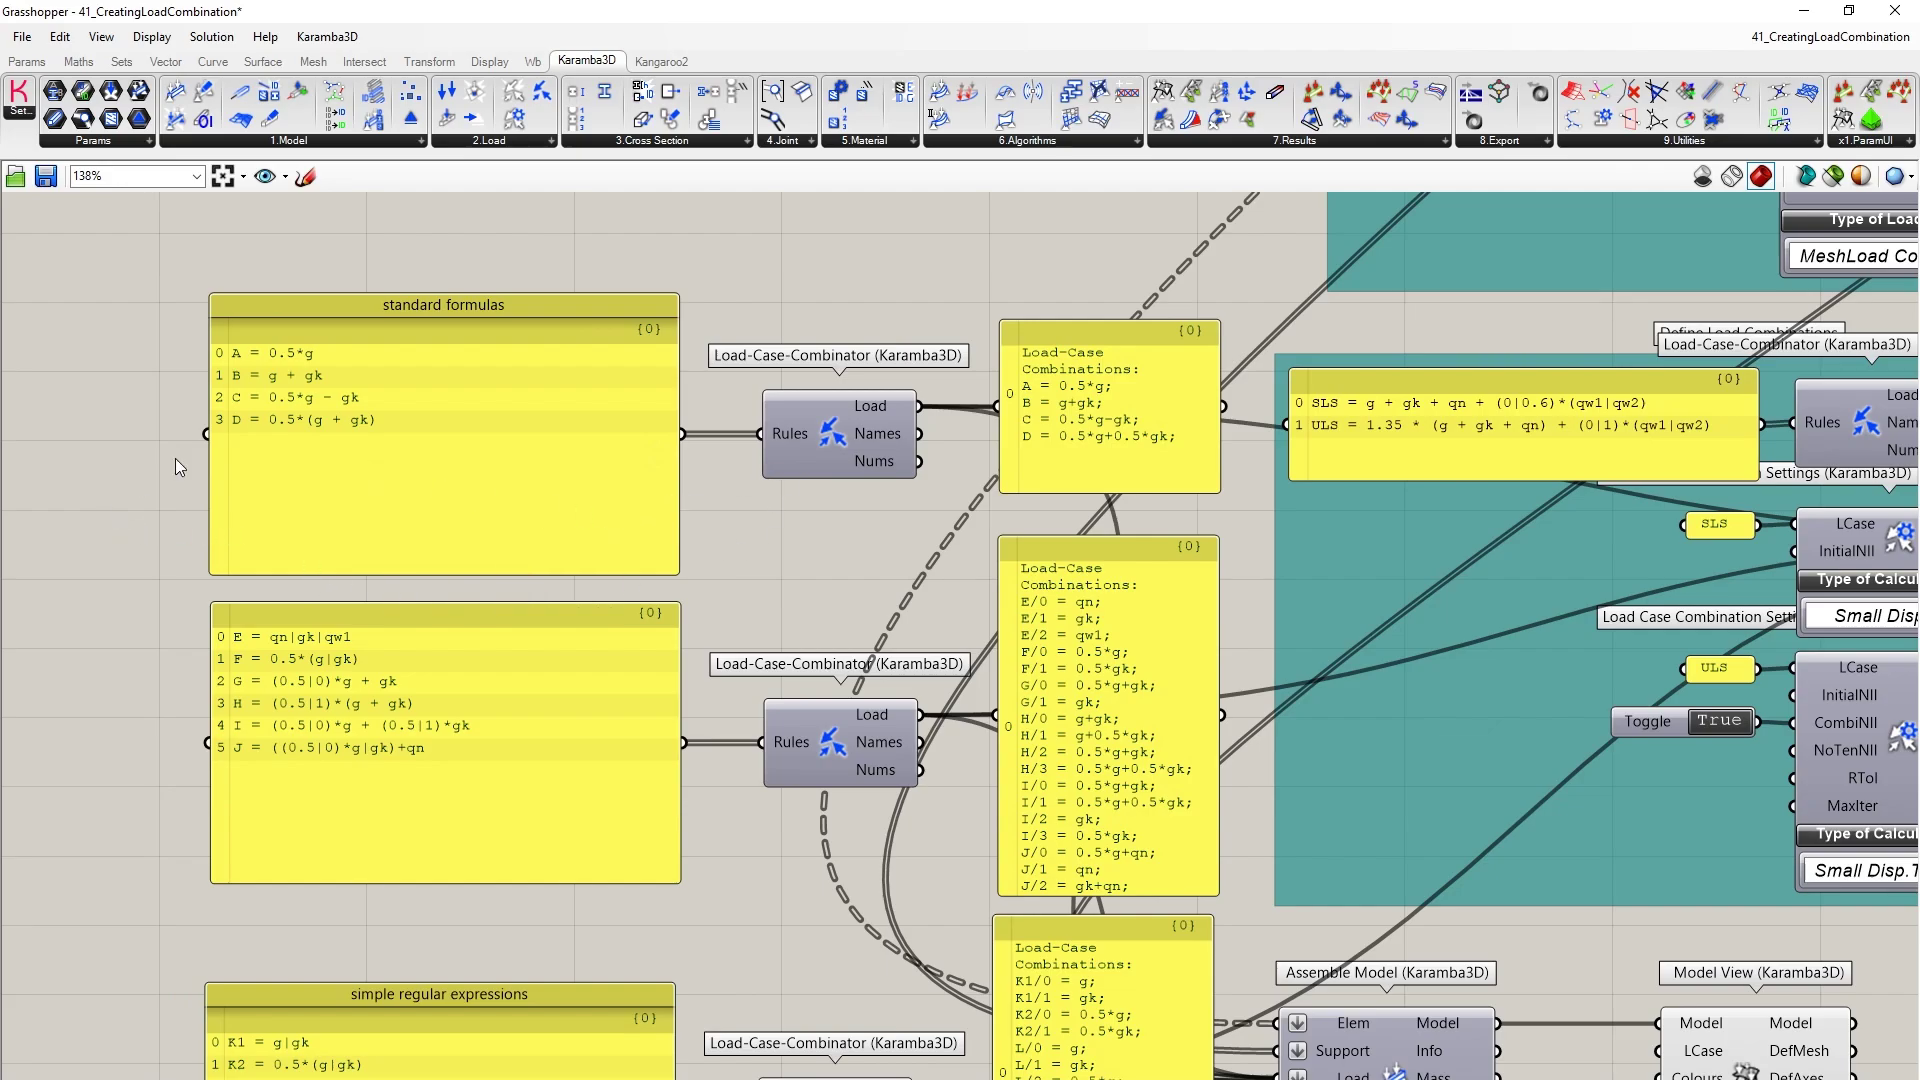
Zoom to 192%, then 225%, on the A–D formulas panel and its combinations output.
scroll(172, 386, "up", 3)
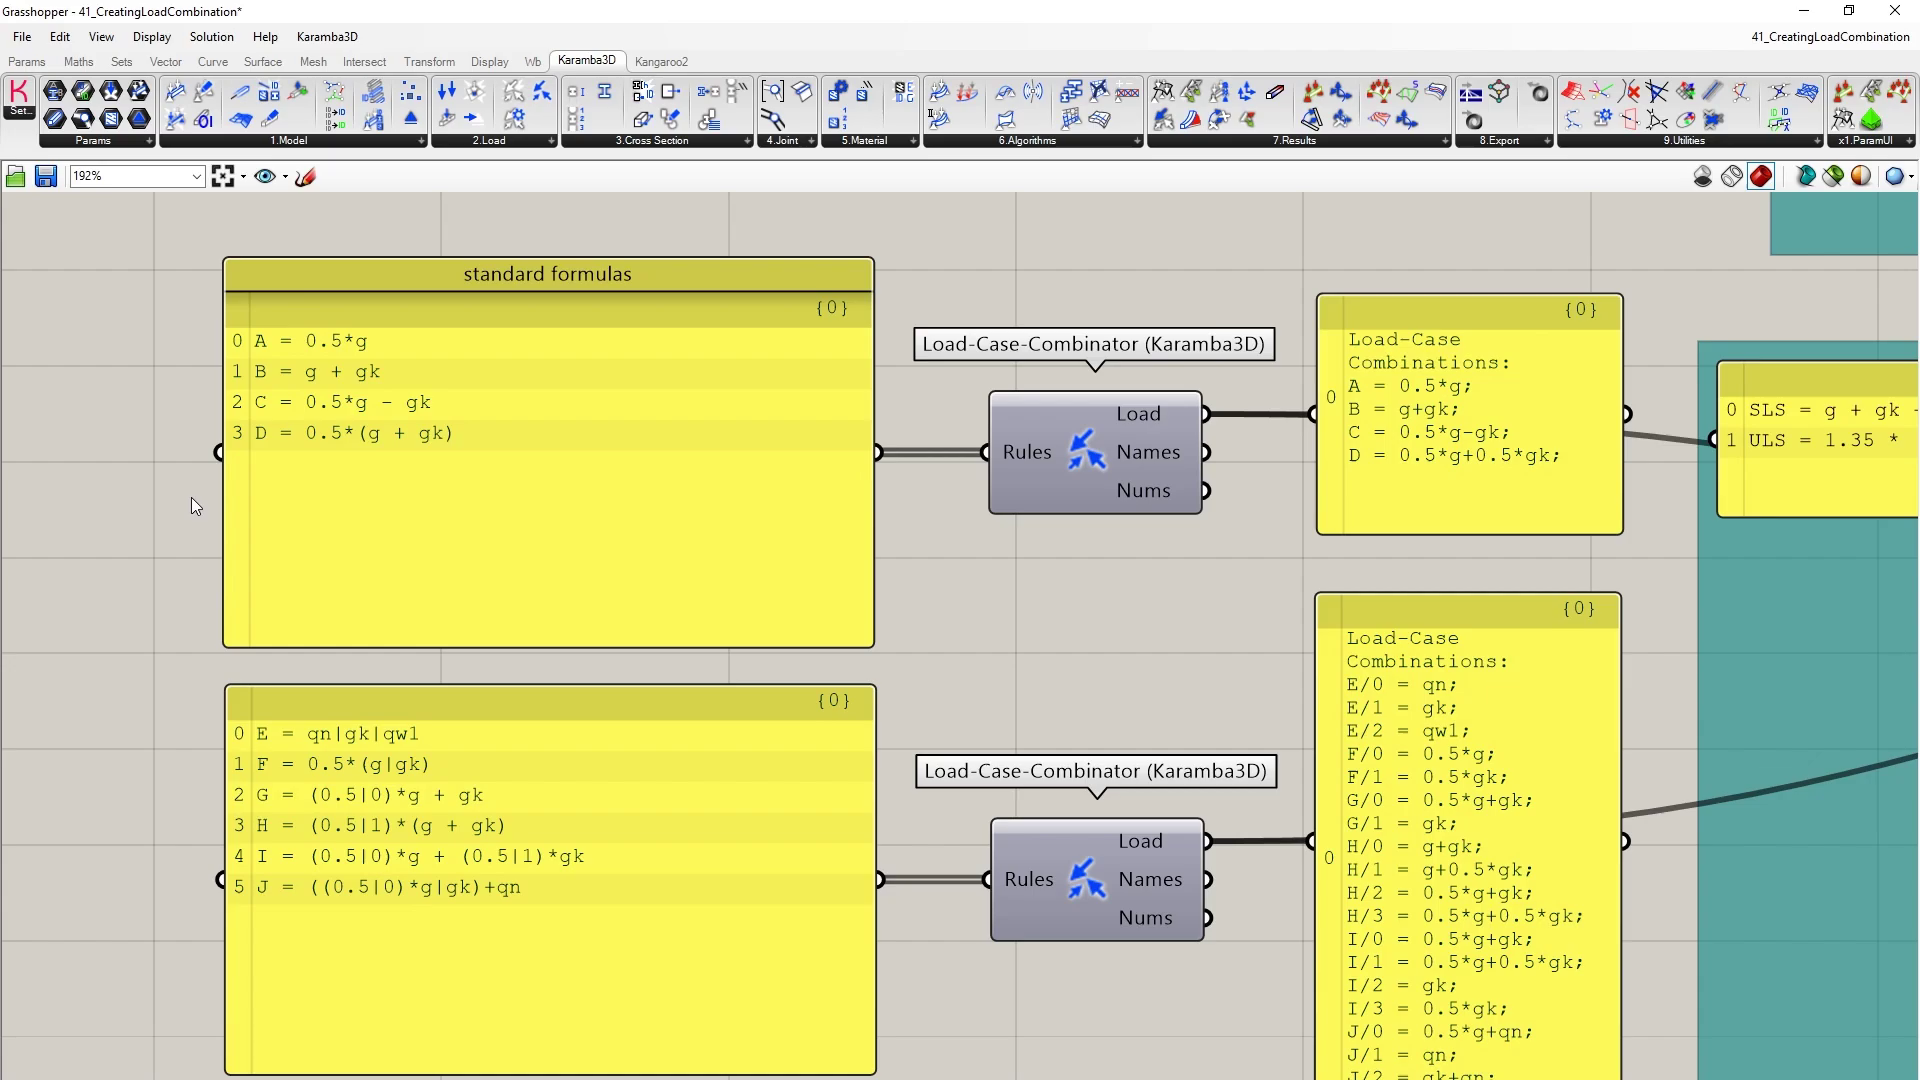
scroll(260, 465, "up", 1)
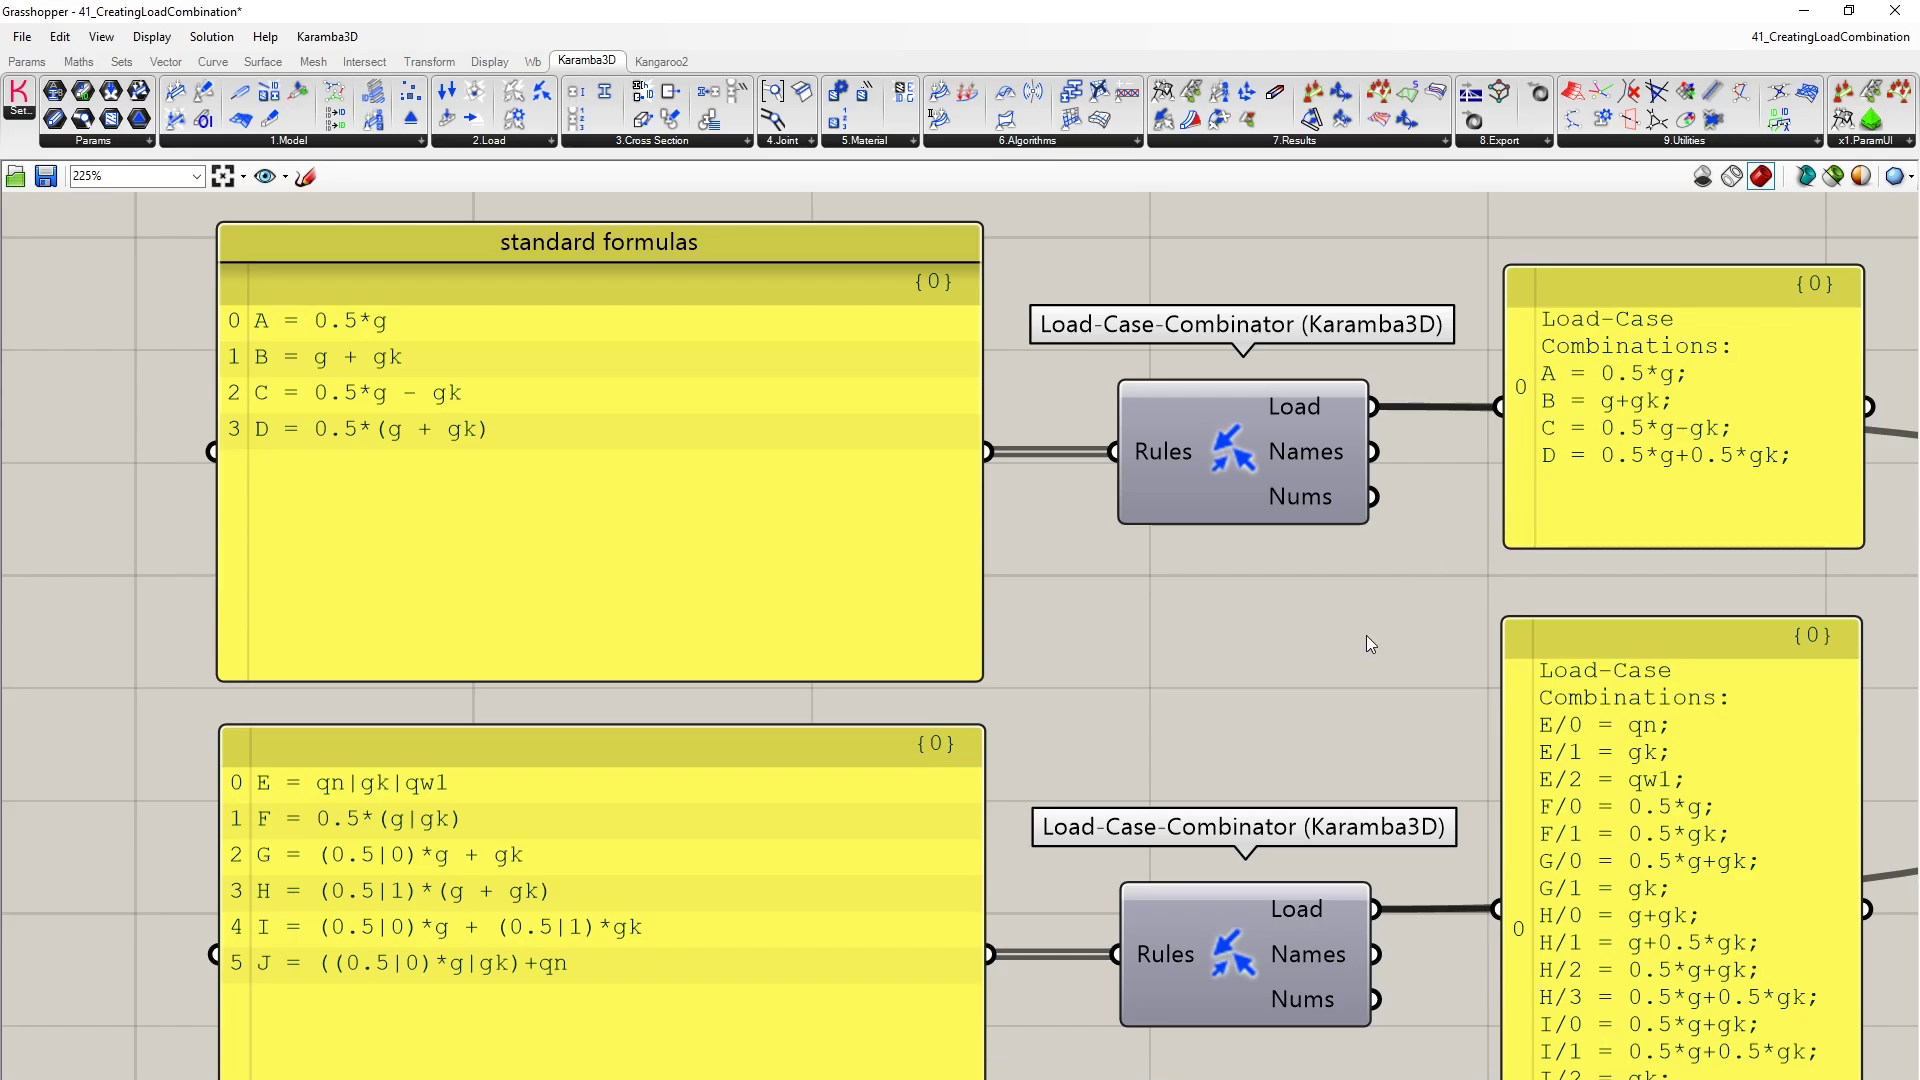
Pan up to the E–J rules panel and read the Names and Nums output tooltips.
right_click_drag(1366, 634, 1329, 385)
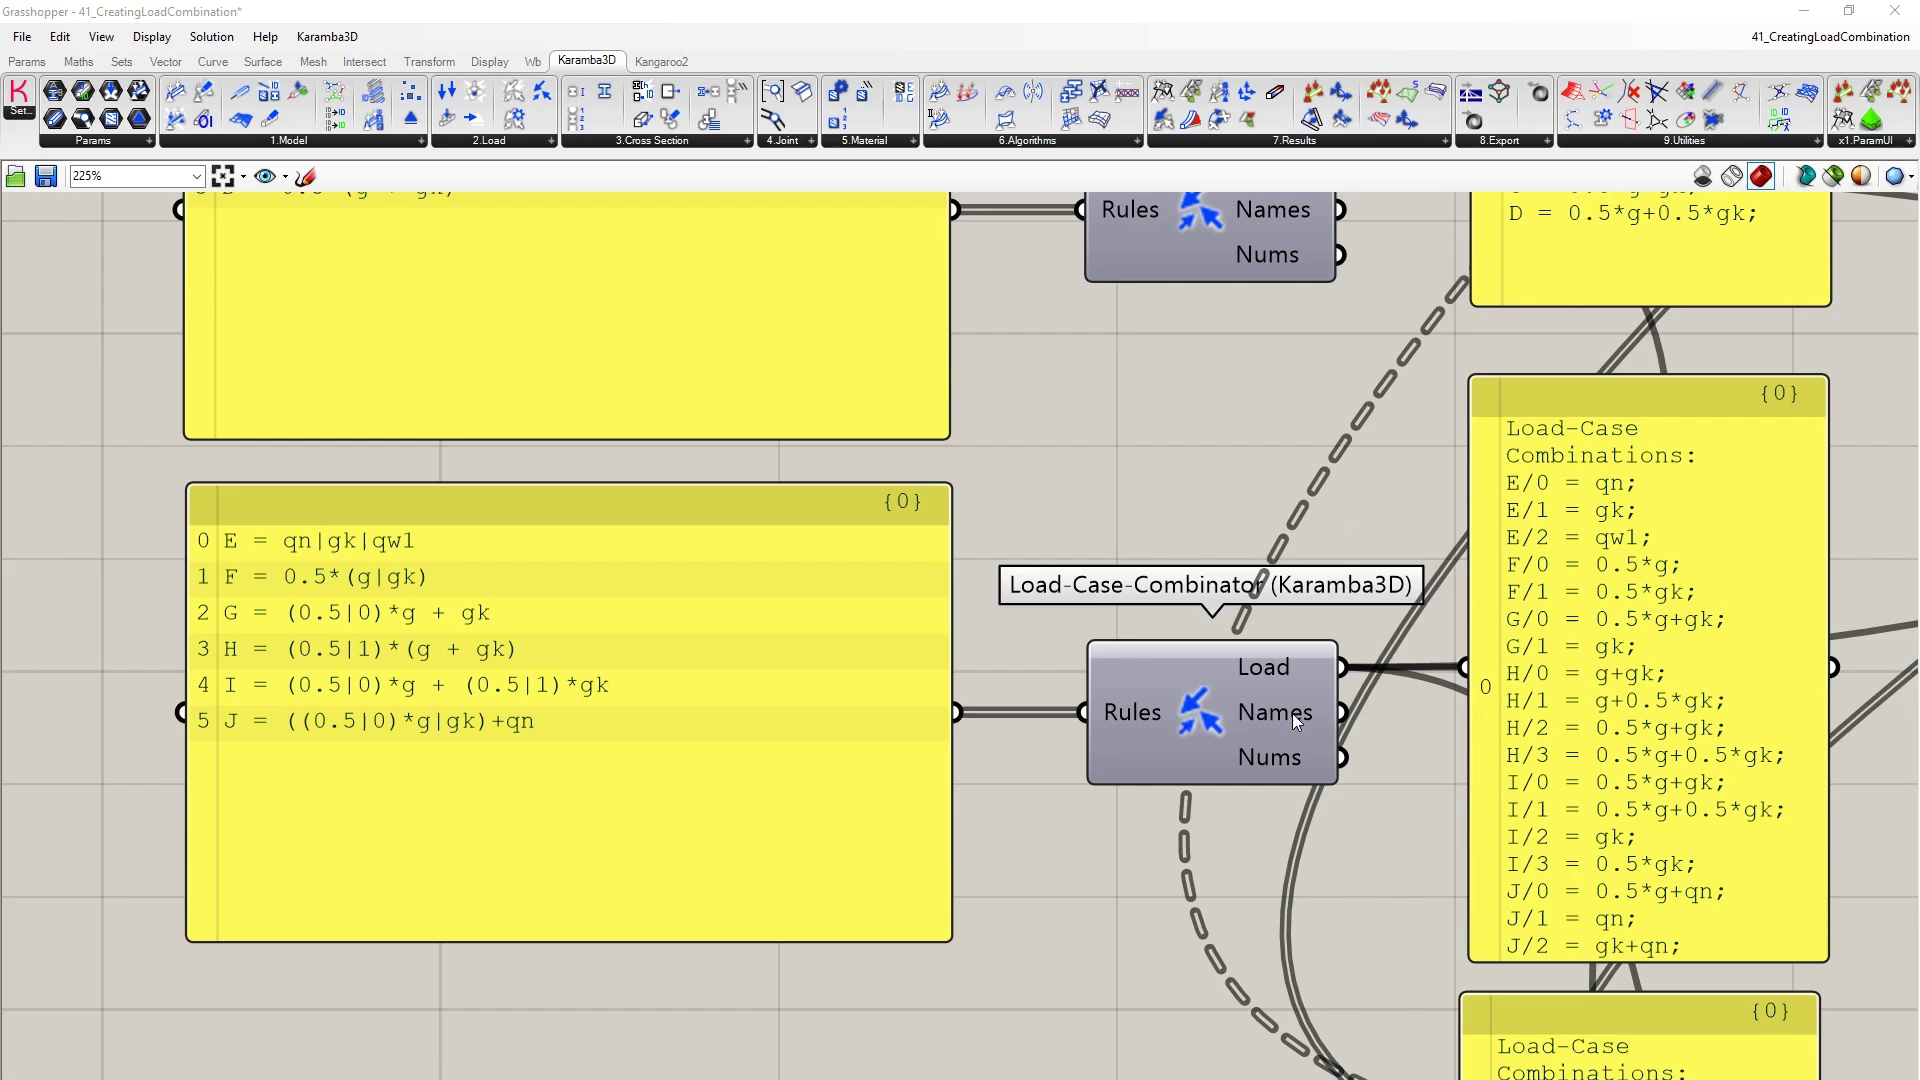
mouse_move(1292, 714)
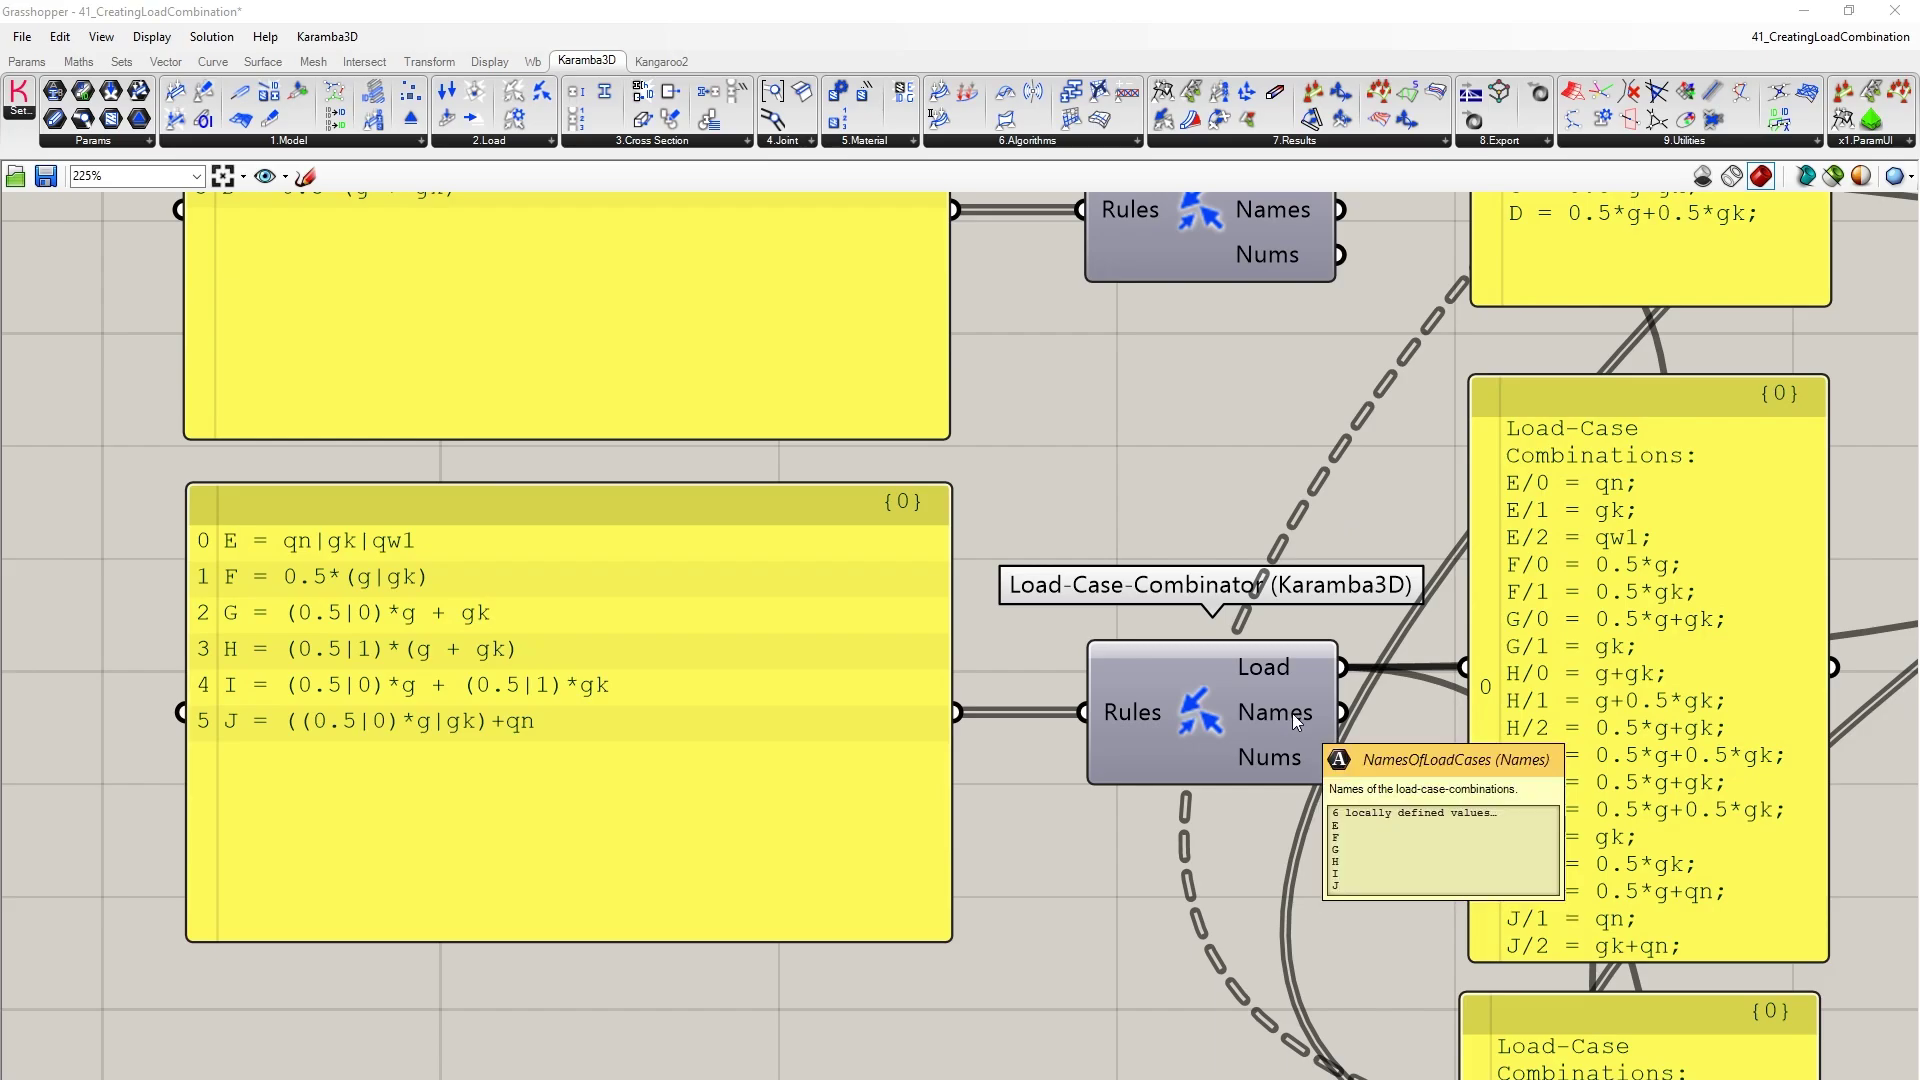
mouse_move(1277, 758)
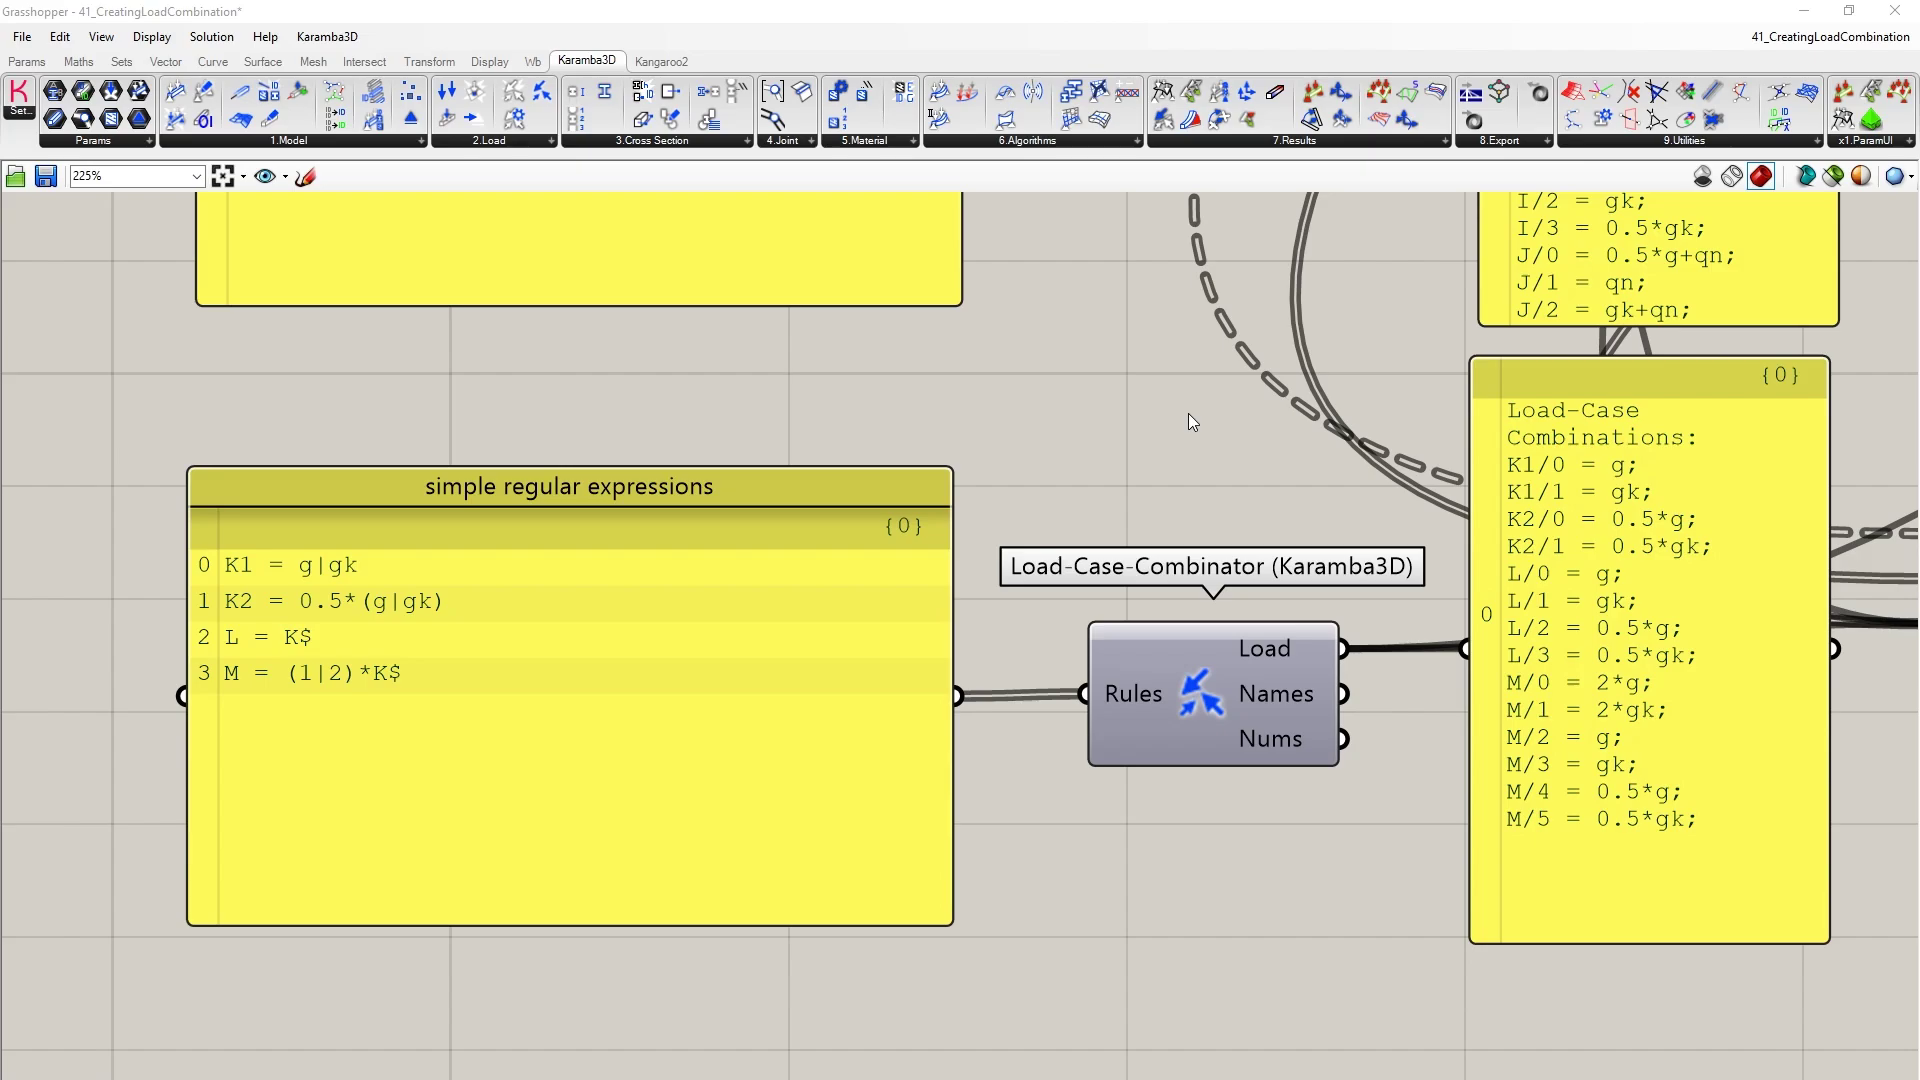
Zoom out to centre Assemble Model and Model View, then open component search beside them.
right_click_drag(1255, 412, 1040, 469)
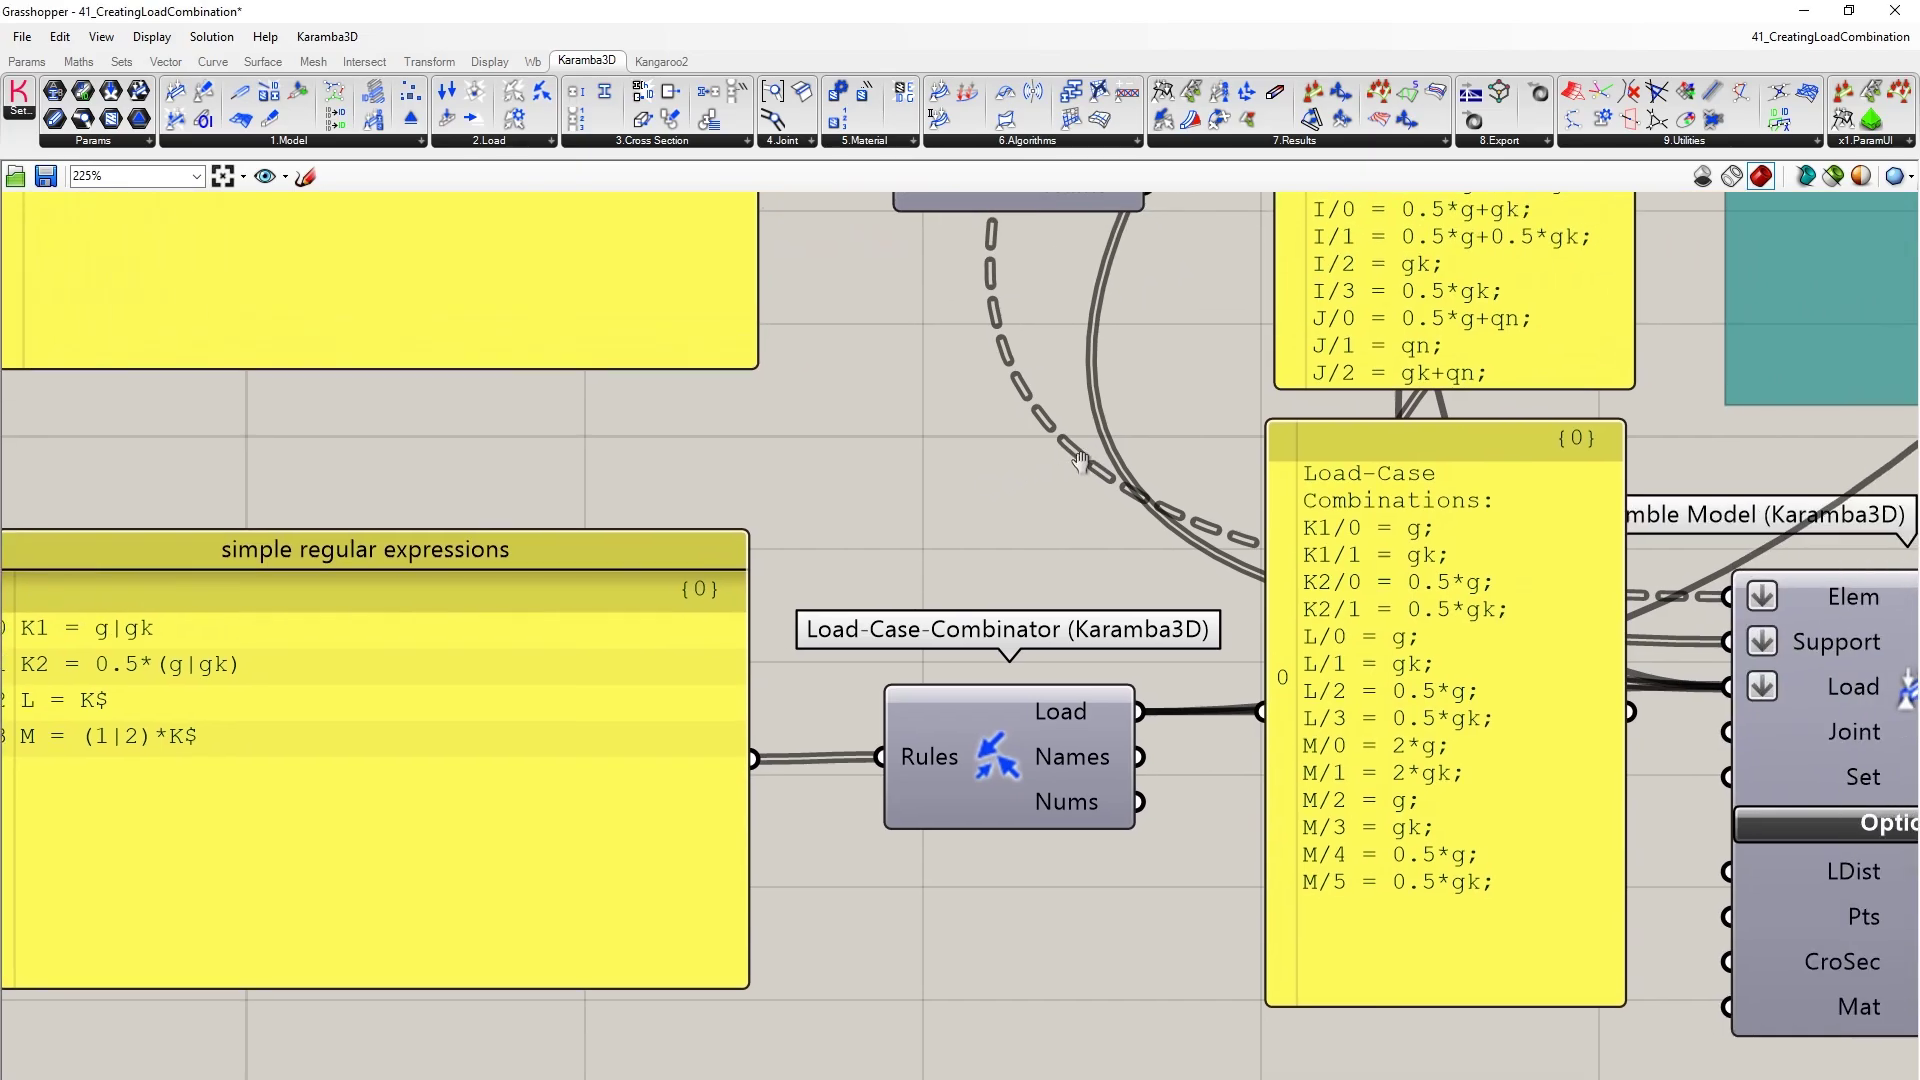
scroll(1029, 480, "down", 4)
right_click_drag(1497, 502, 1270, 574)
scroll(1298, 576, "up", 2)
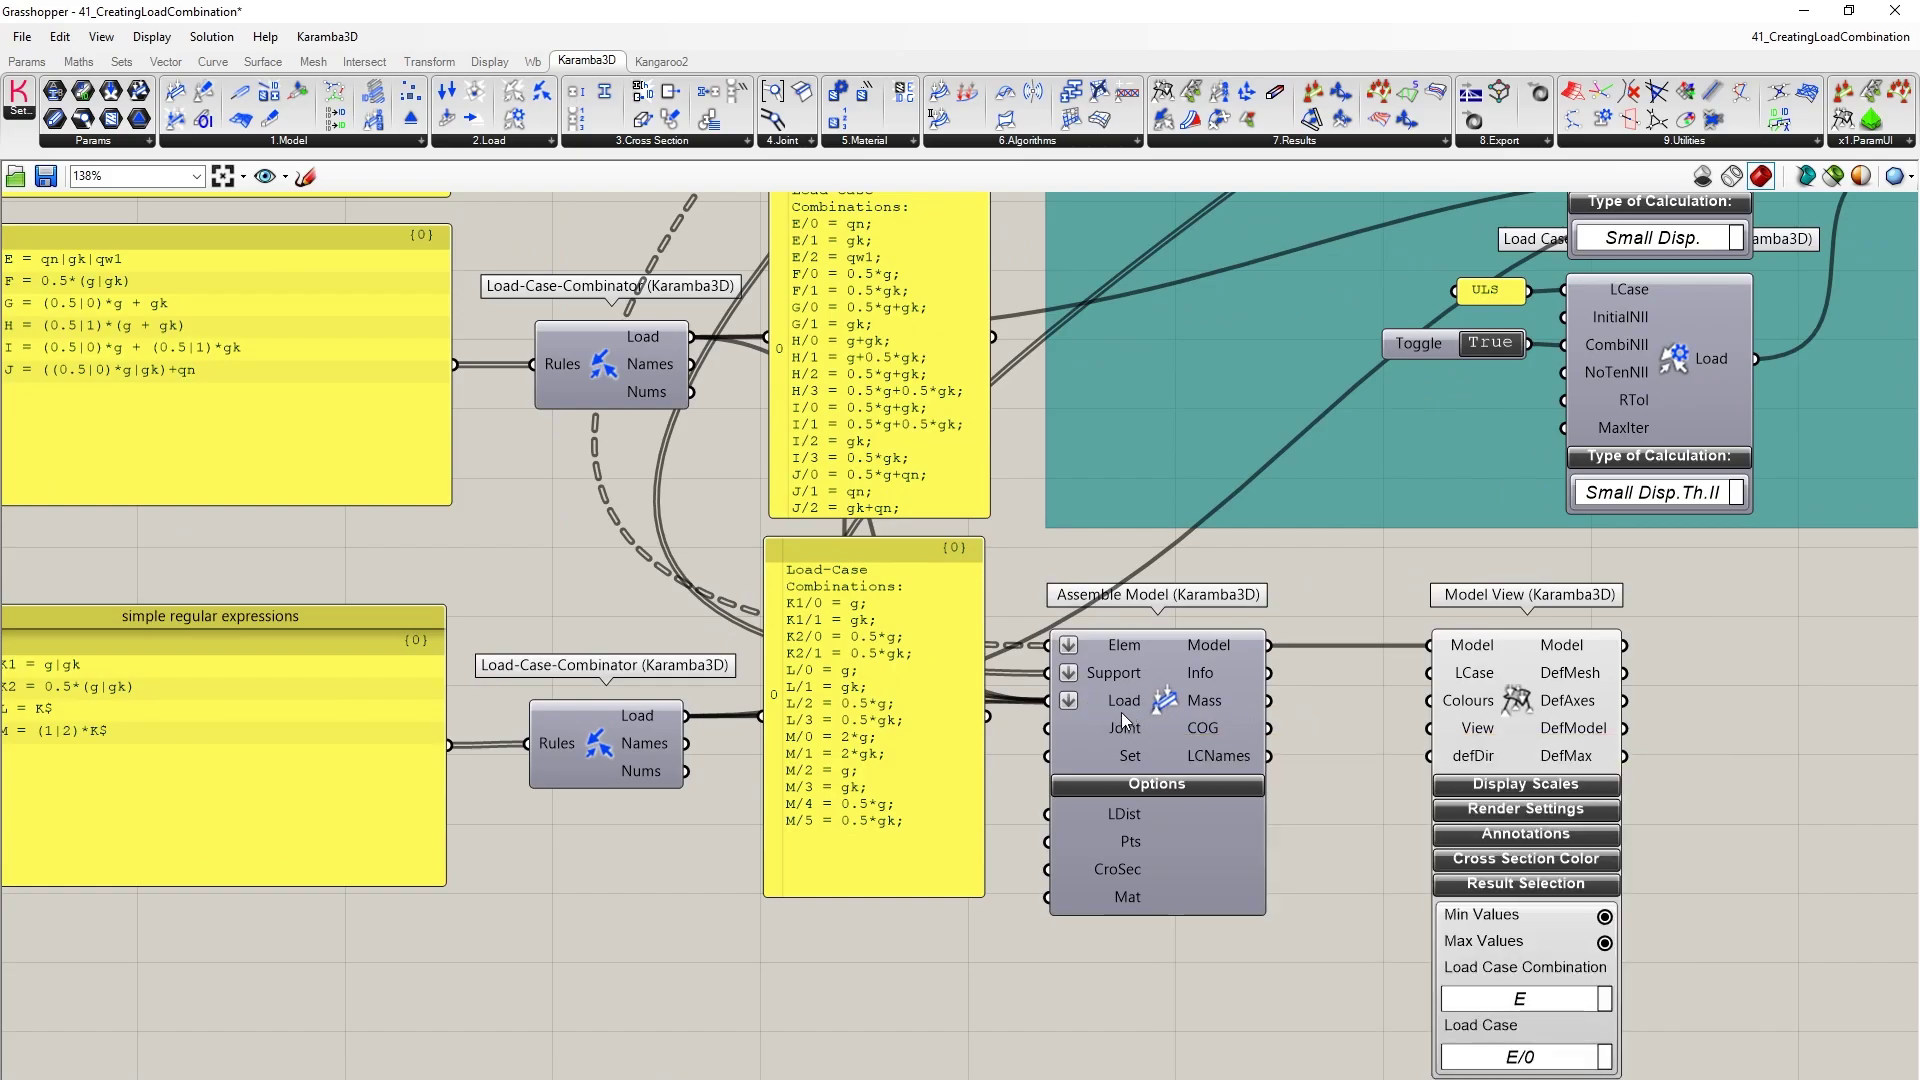
double_click(1330, 698)
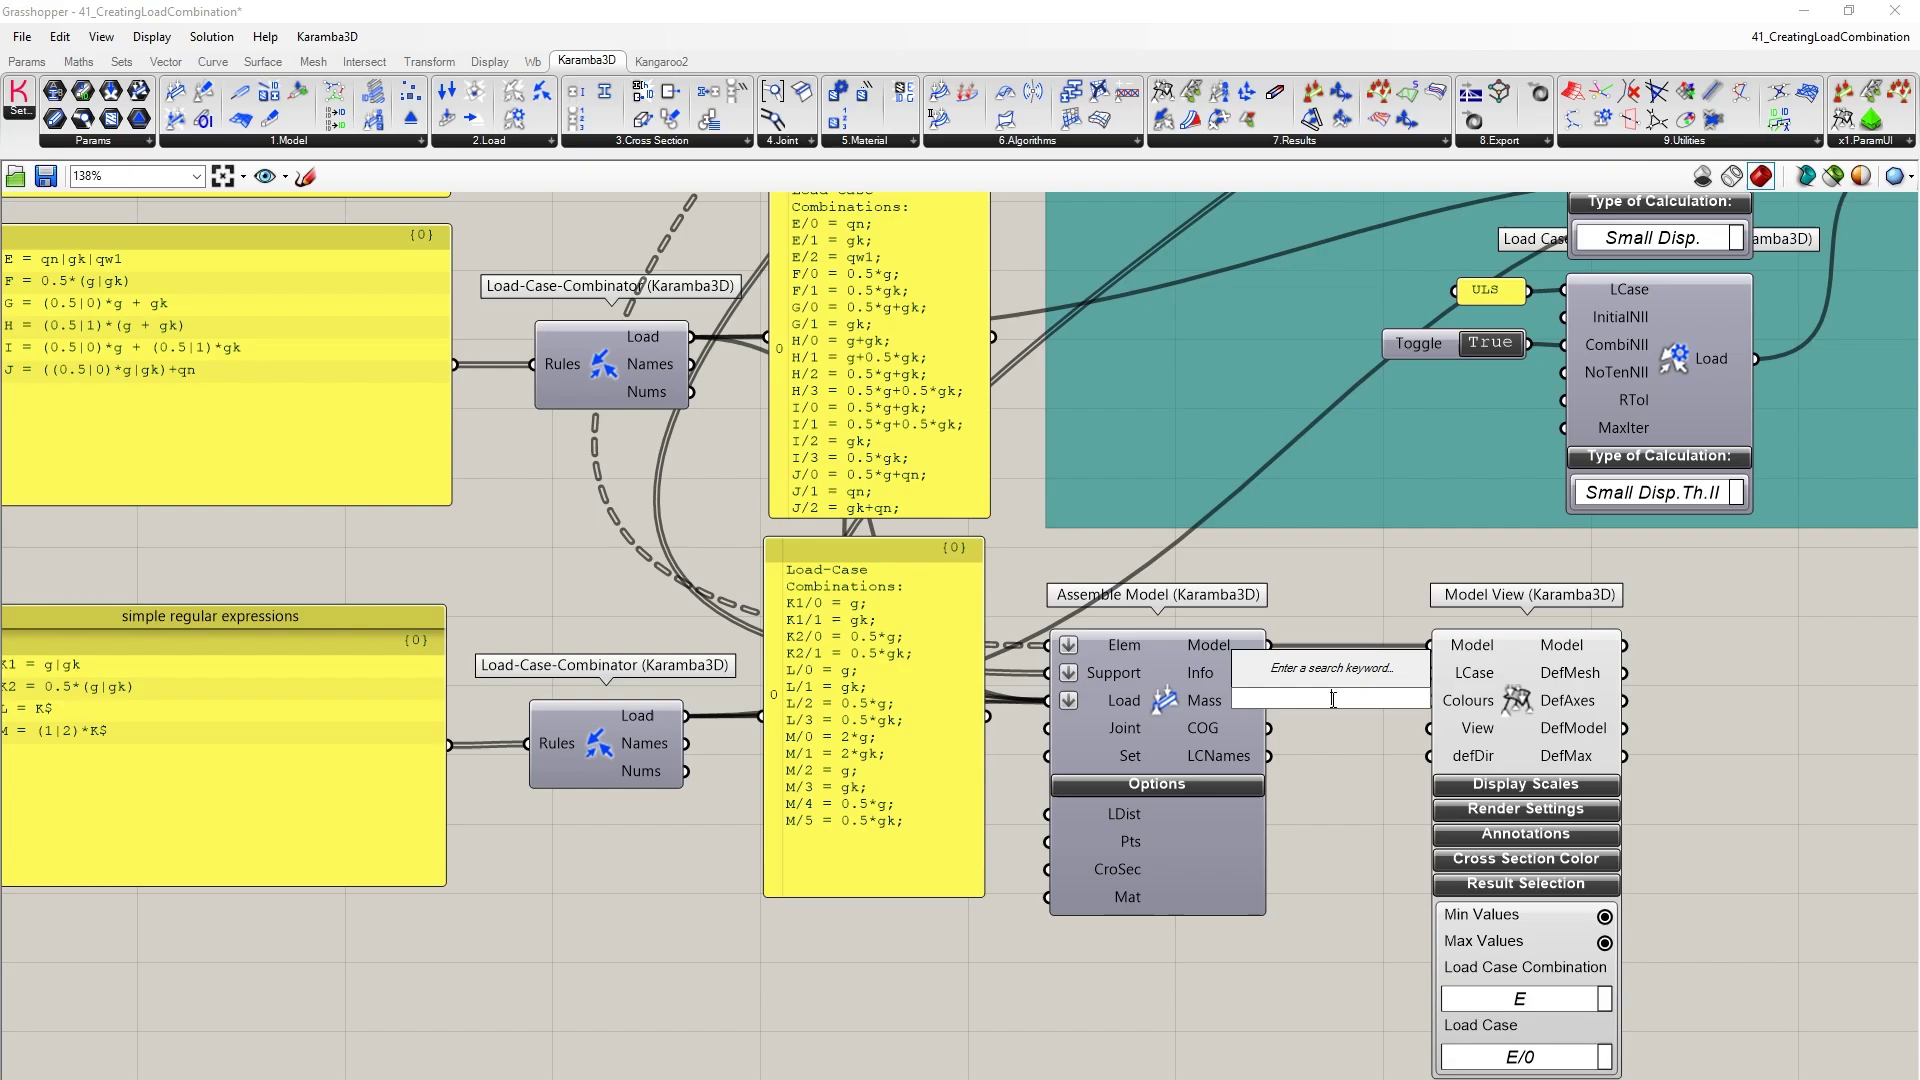
Place a 'panel' beside Assemble Model, wire its Info output, and stretch it to list combinations A–qw2.
type("panel")
key("Return")
left_click_drag(1335, 708, 1400, 755)
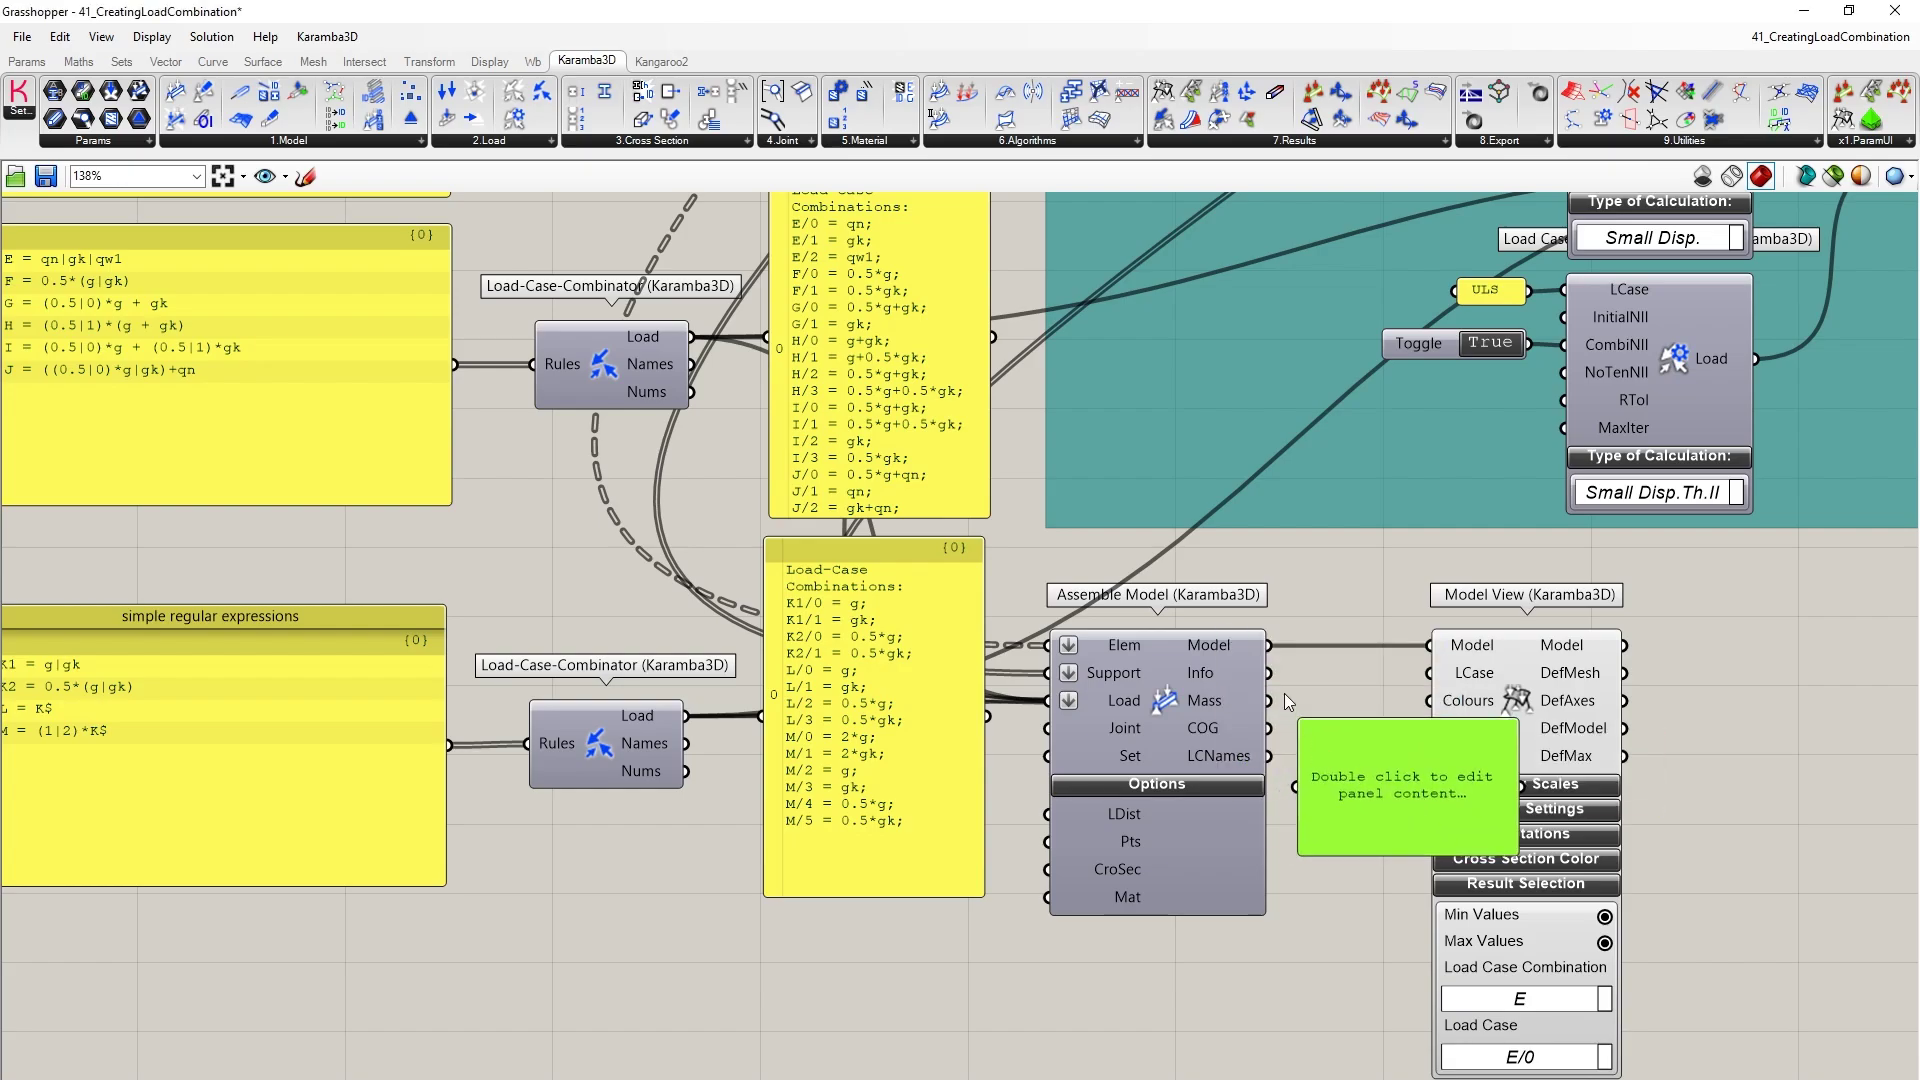
left_click_drag(1268, 672, 1373, 1078)
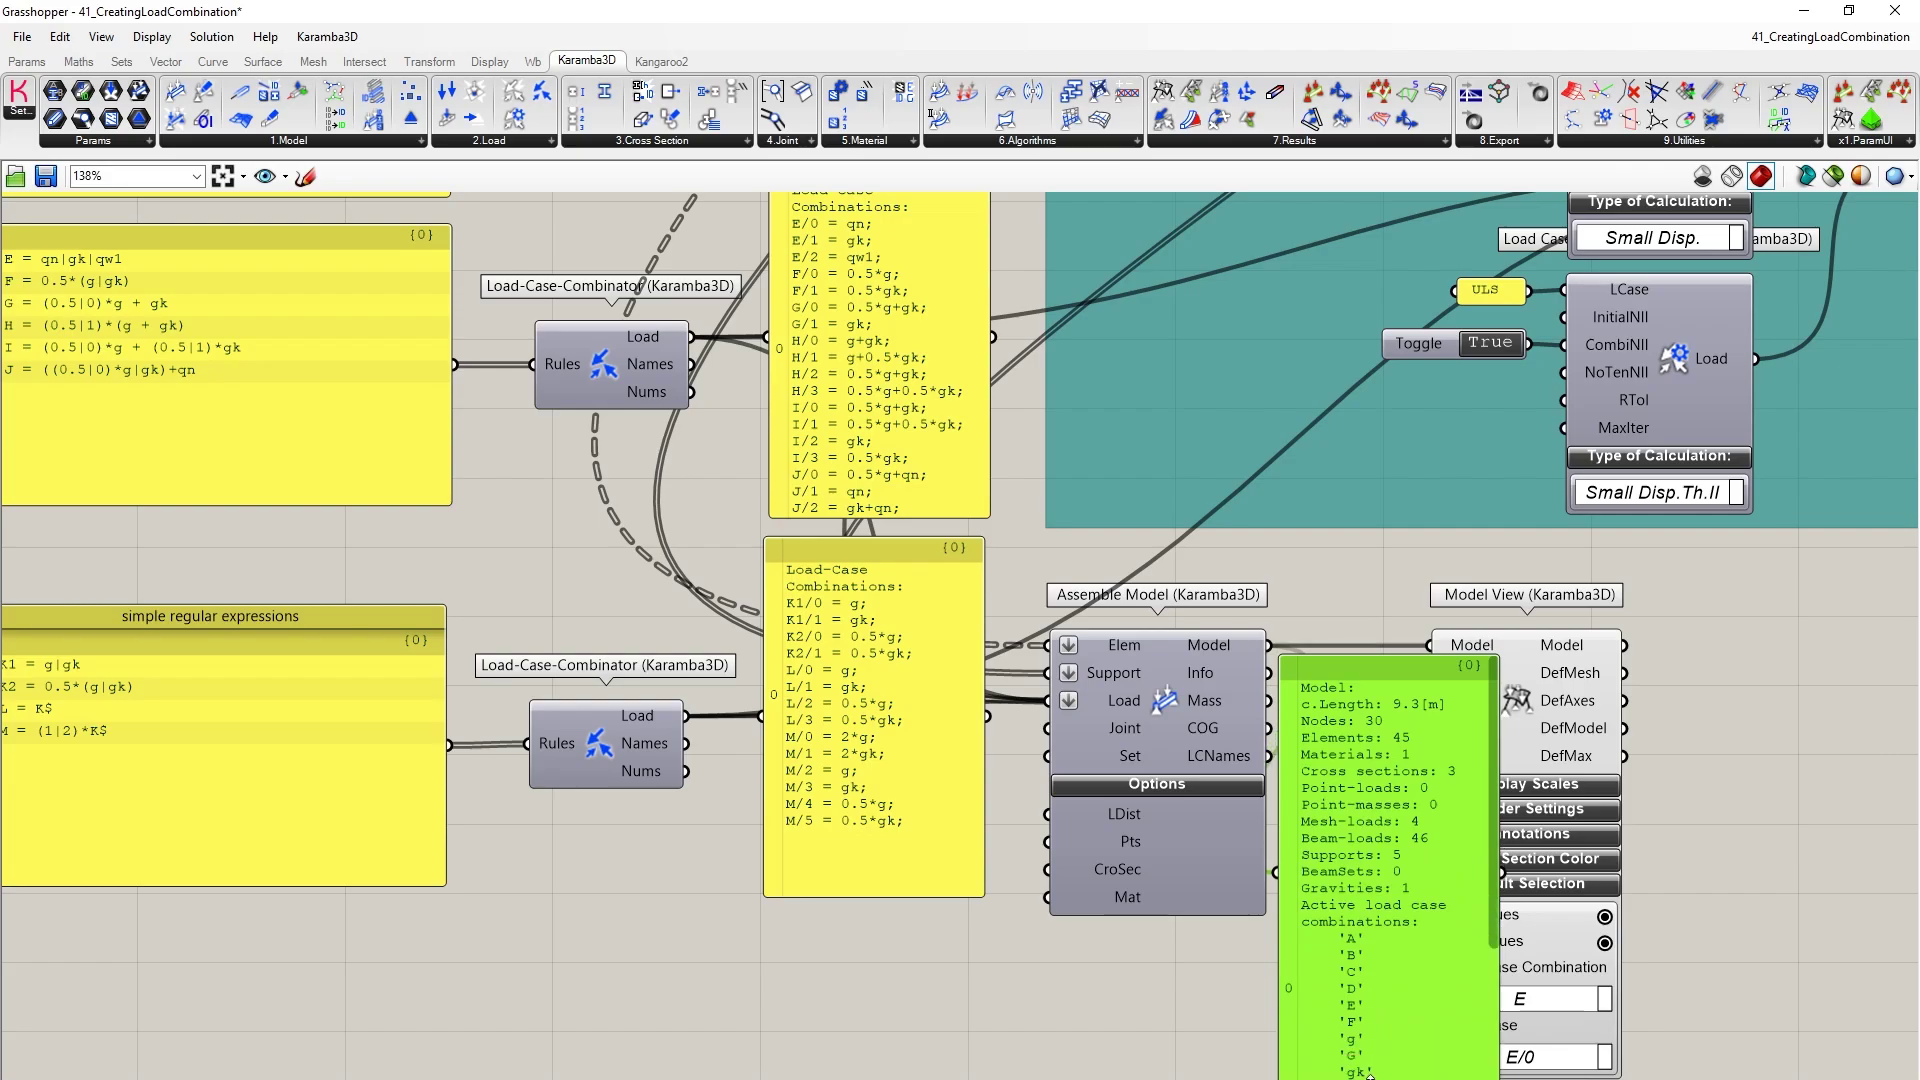
left_click_drag(1499, 887, 1479, 1030)
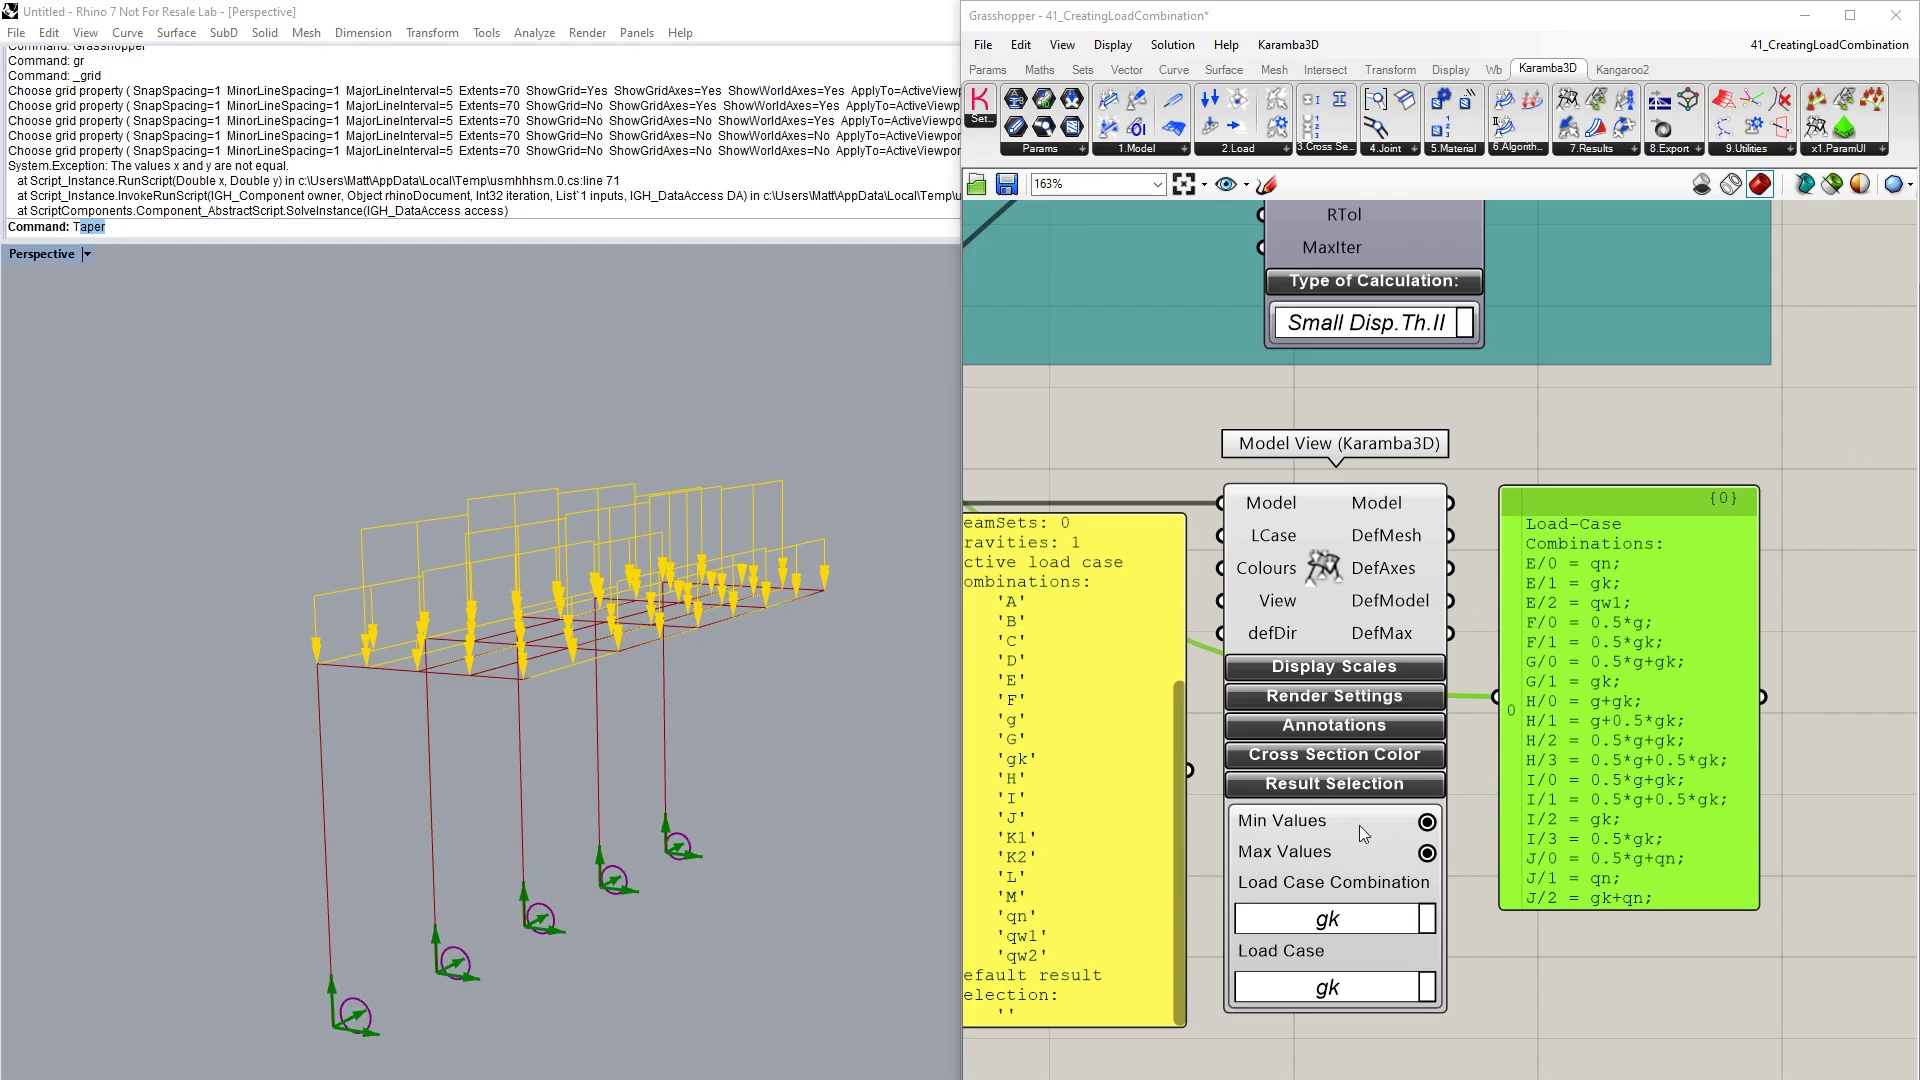
Browse Model View's Load Case Combination list and select gk.
left_click(1426, 920)
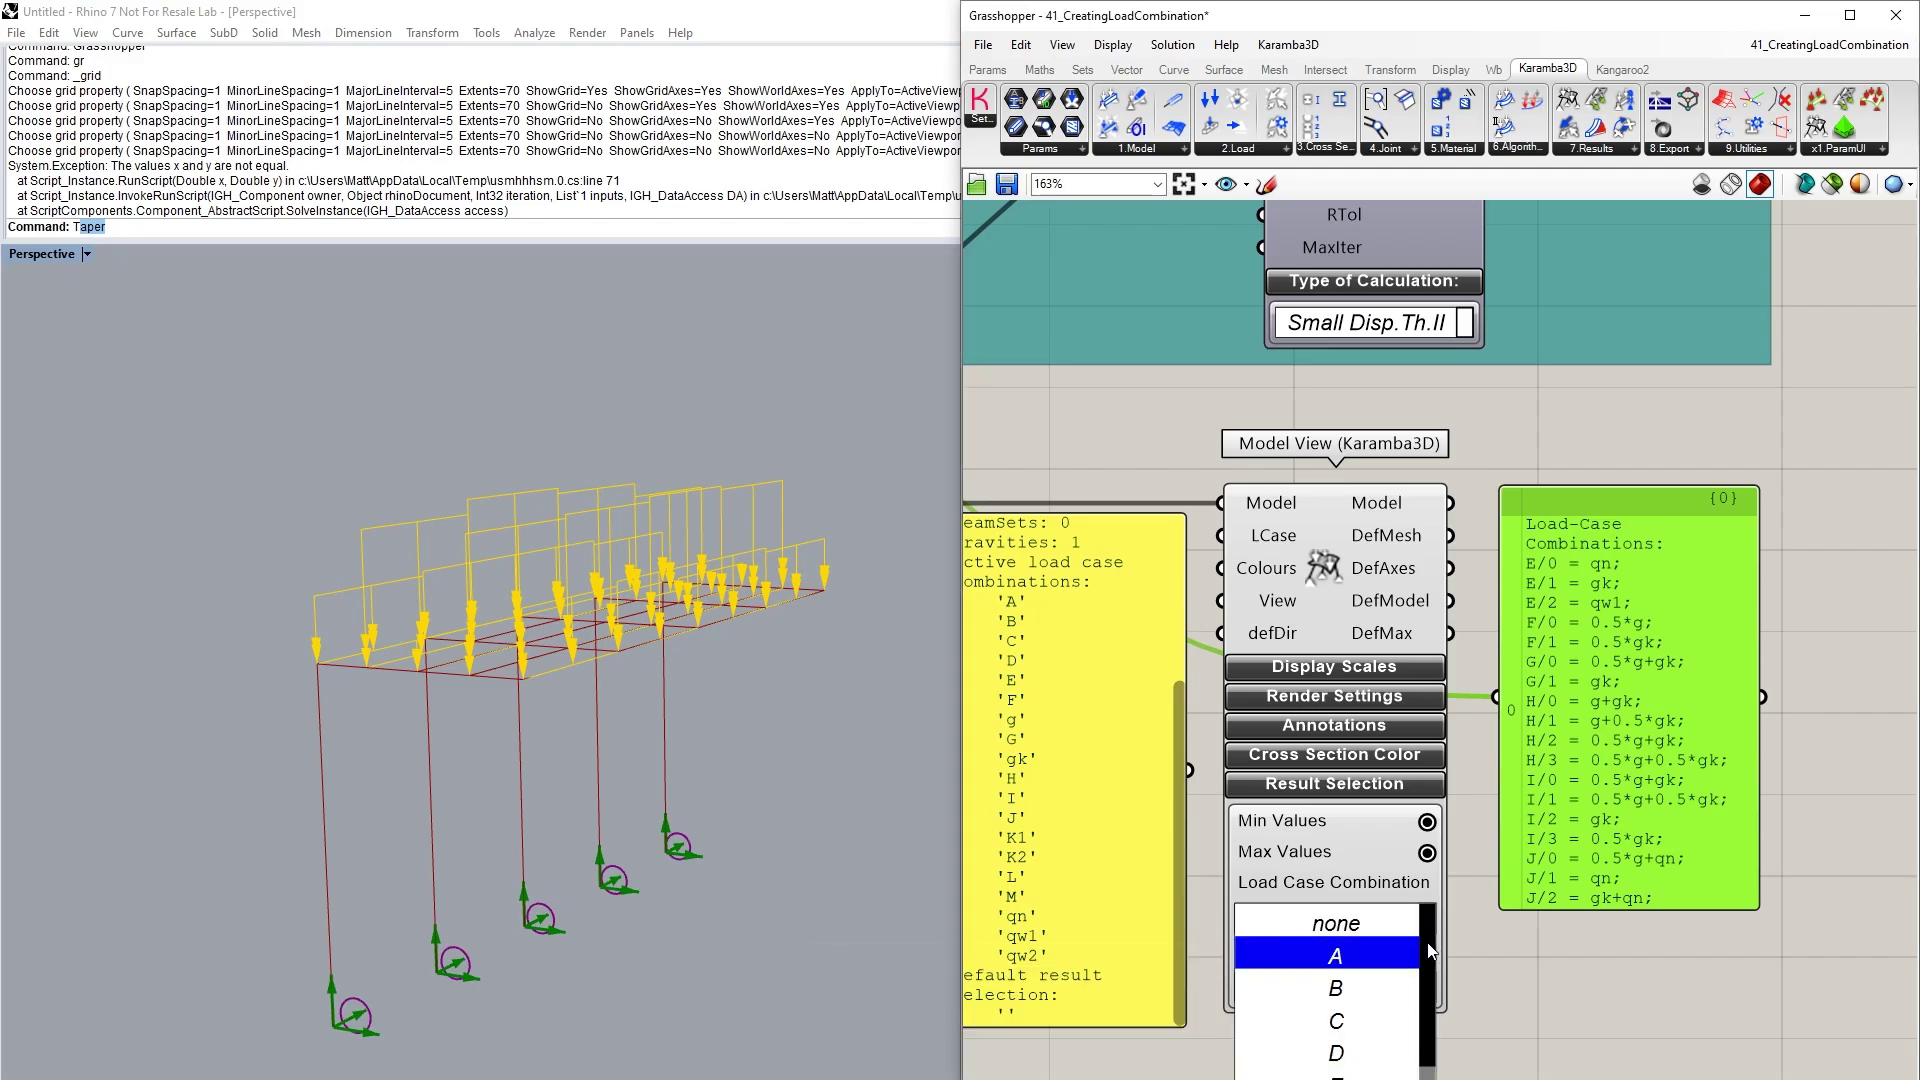
scroll(1432, 948, "down", 4)
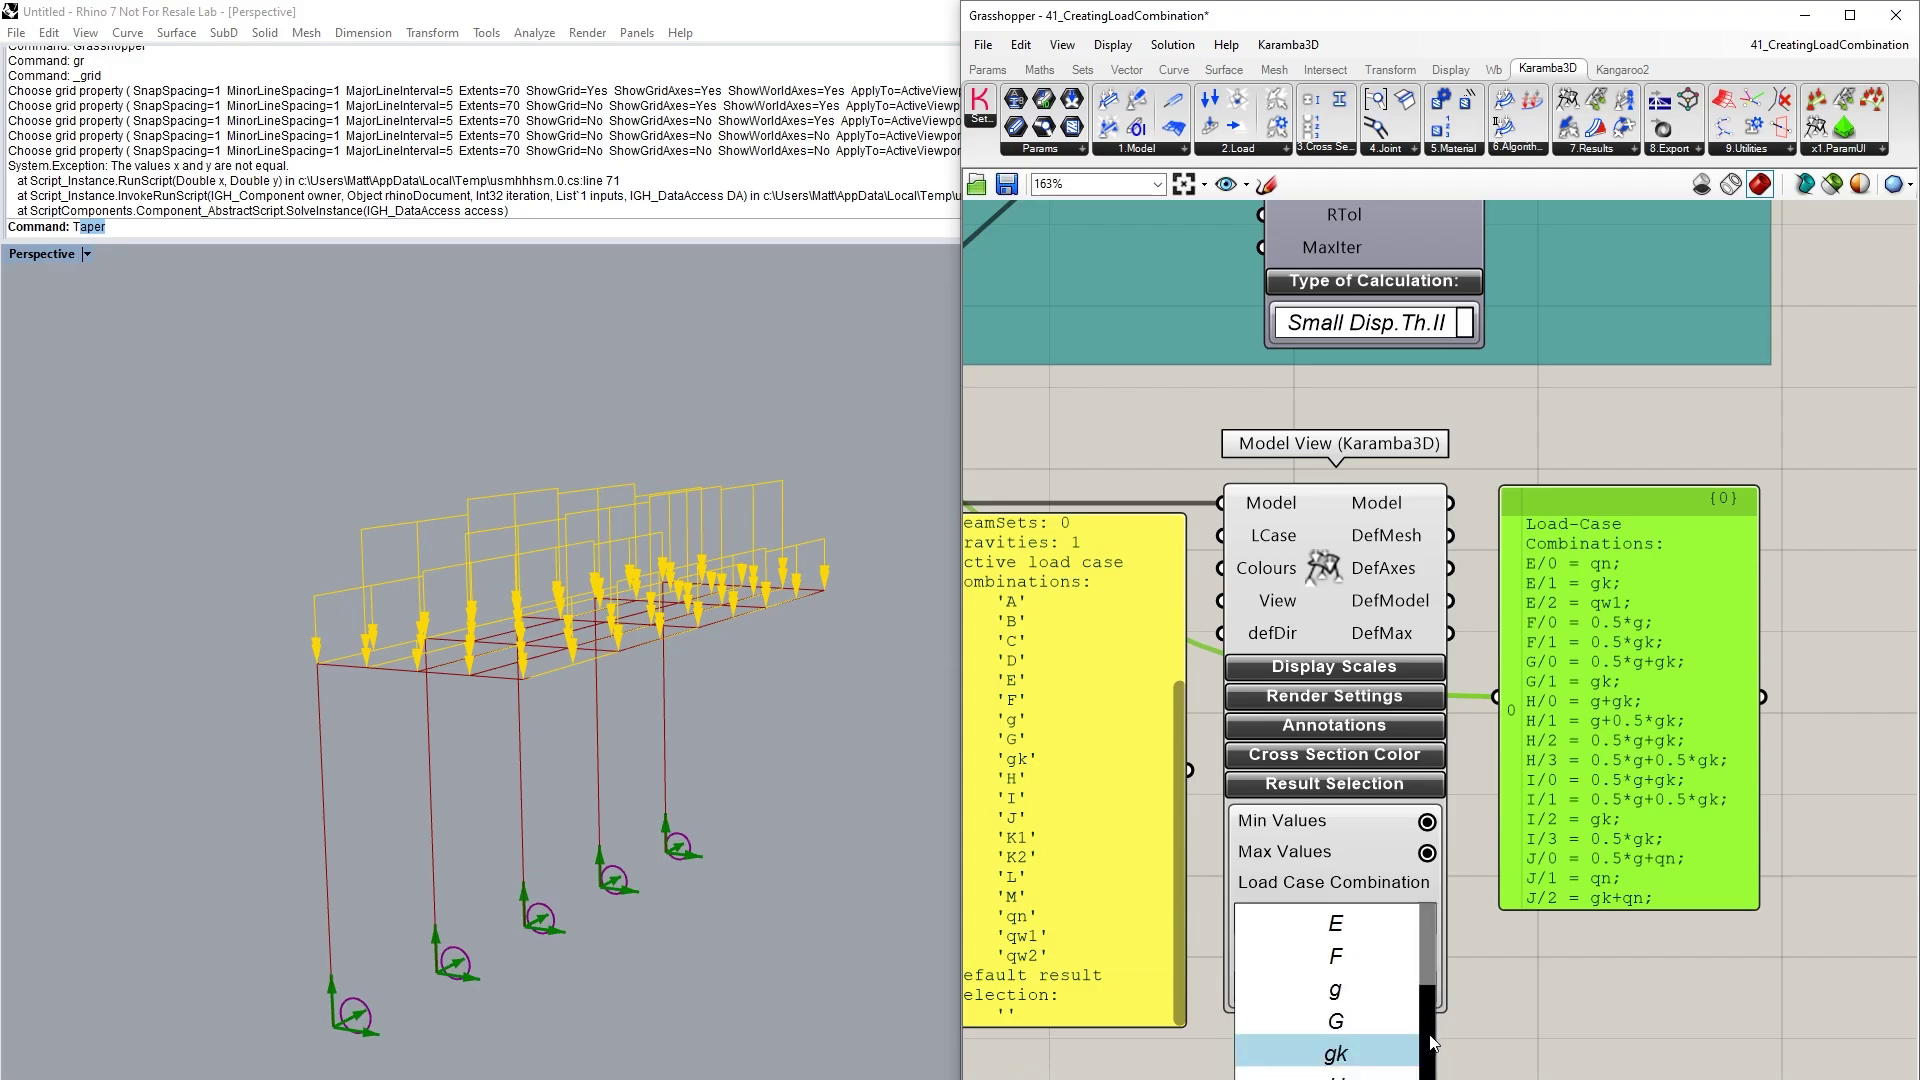
scroll(1330, 990, "down", 1)
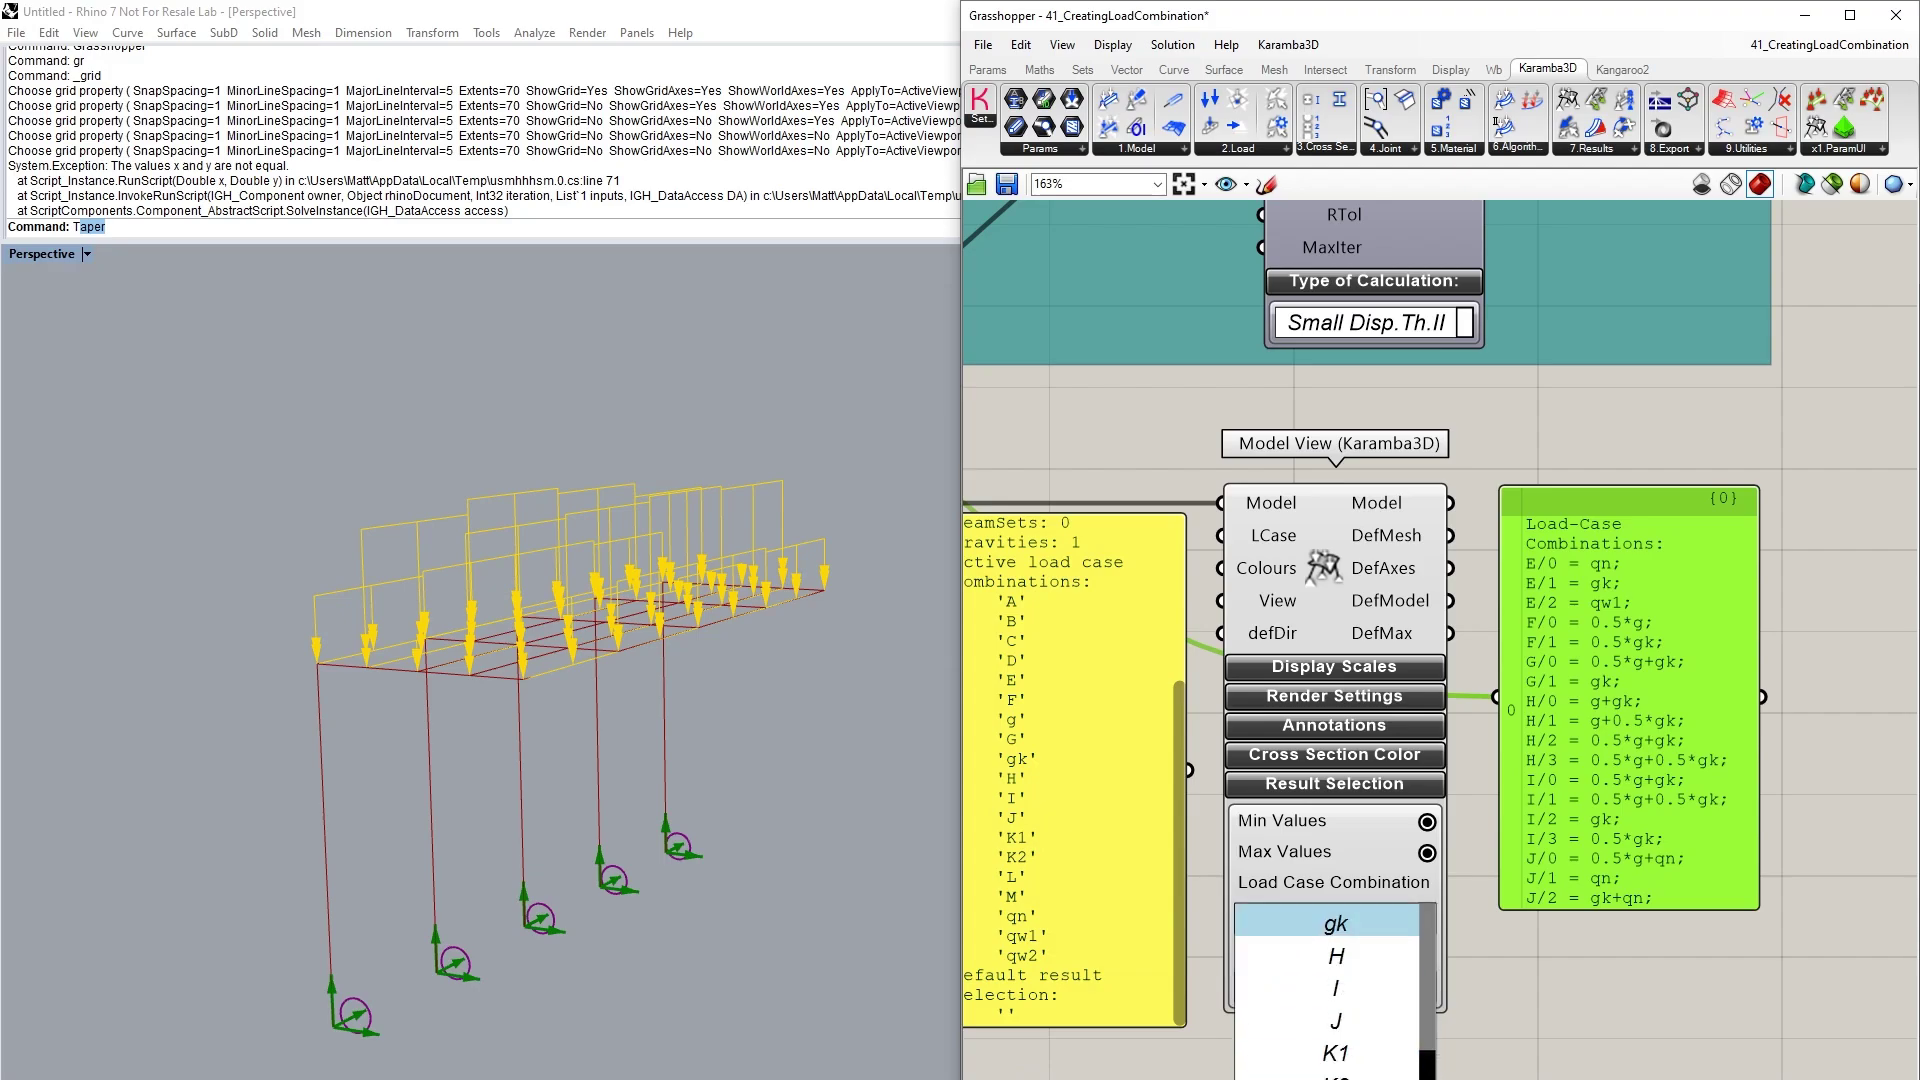
scroll(1329, 990, "up", 1)
scroll(1330, 989, "down", 1)
scroll(1330, 989, "up", 1)
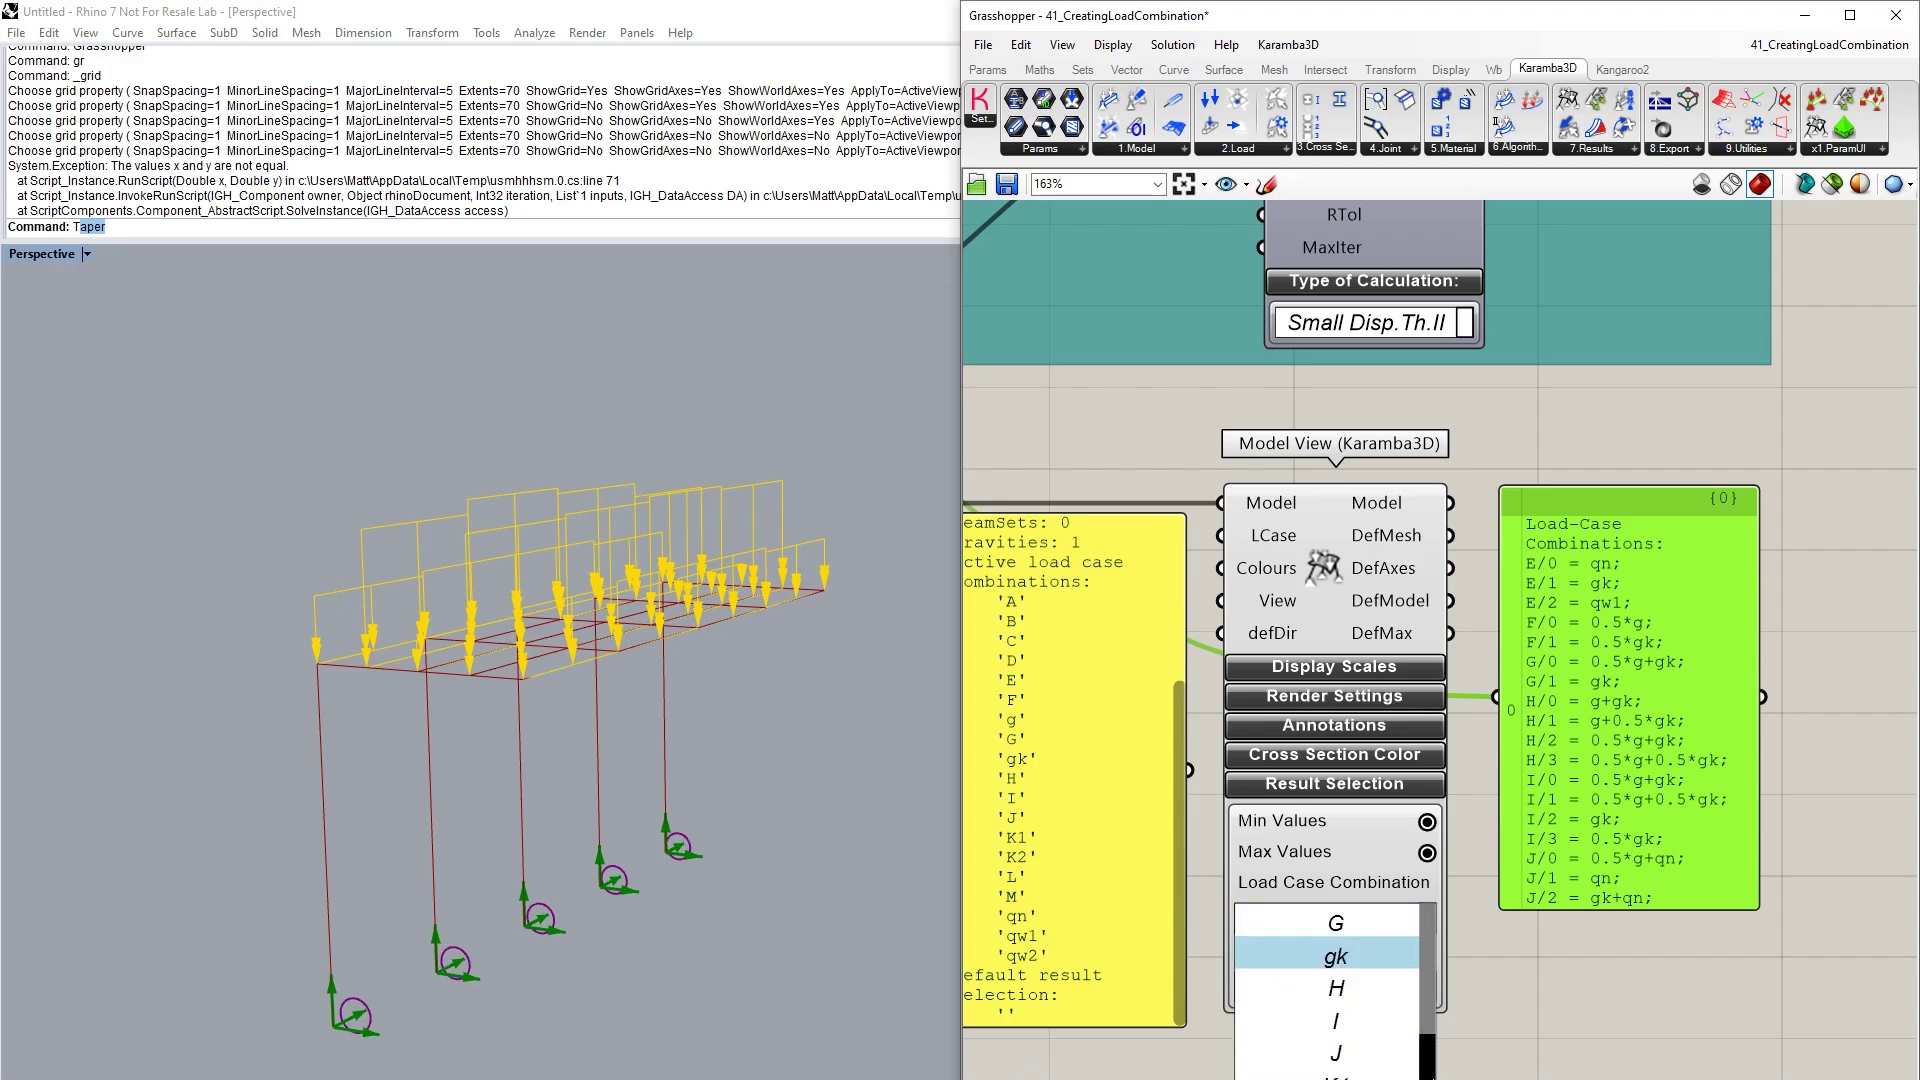
scroll(1330, 990, "down", 1)
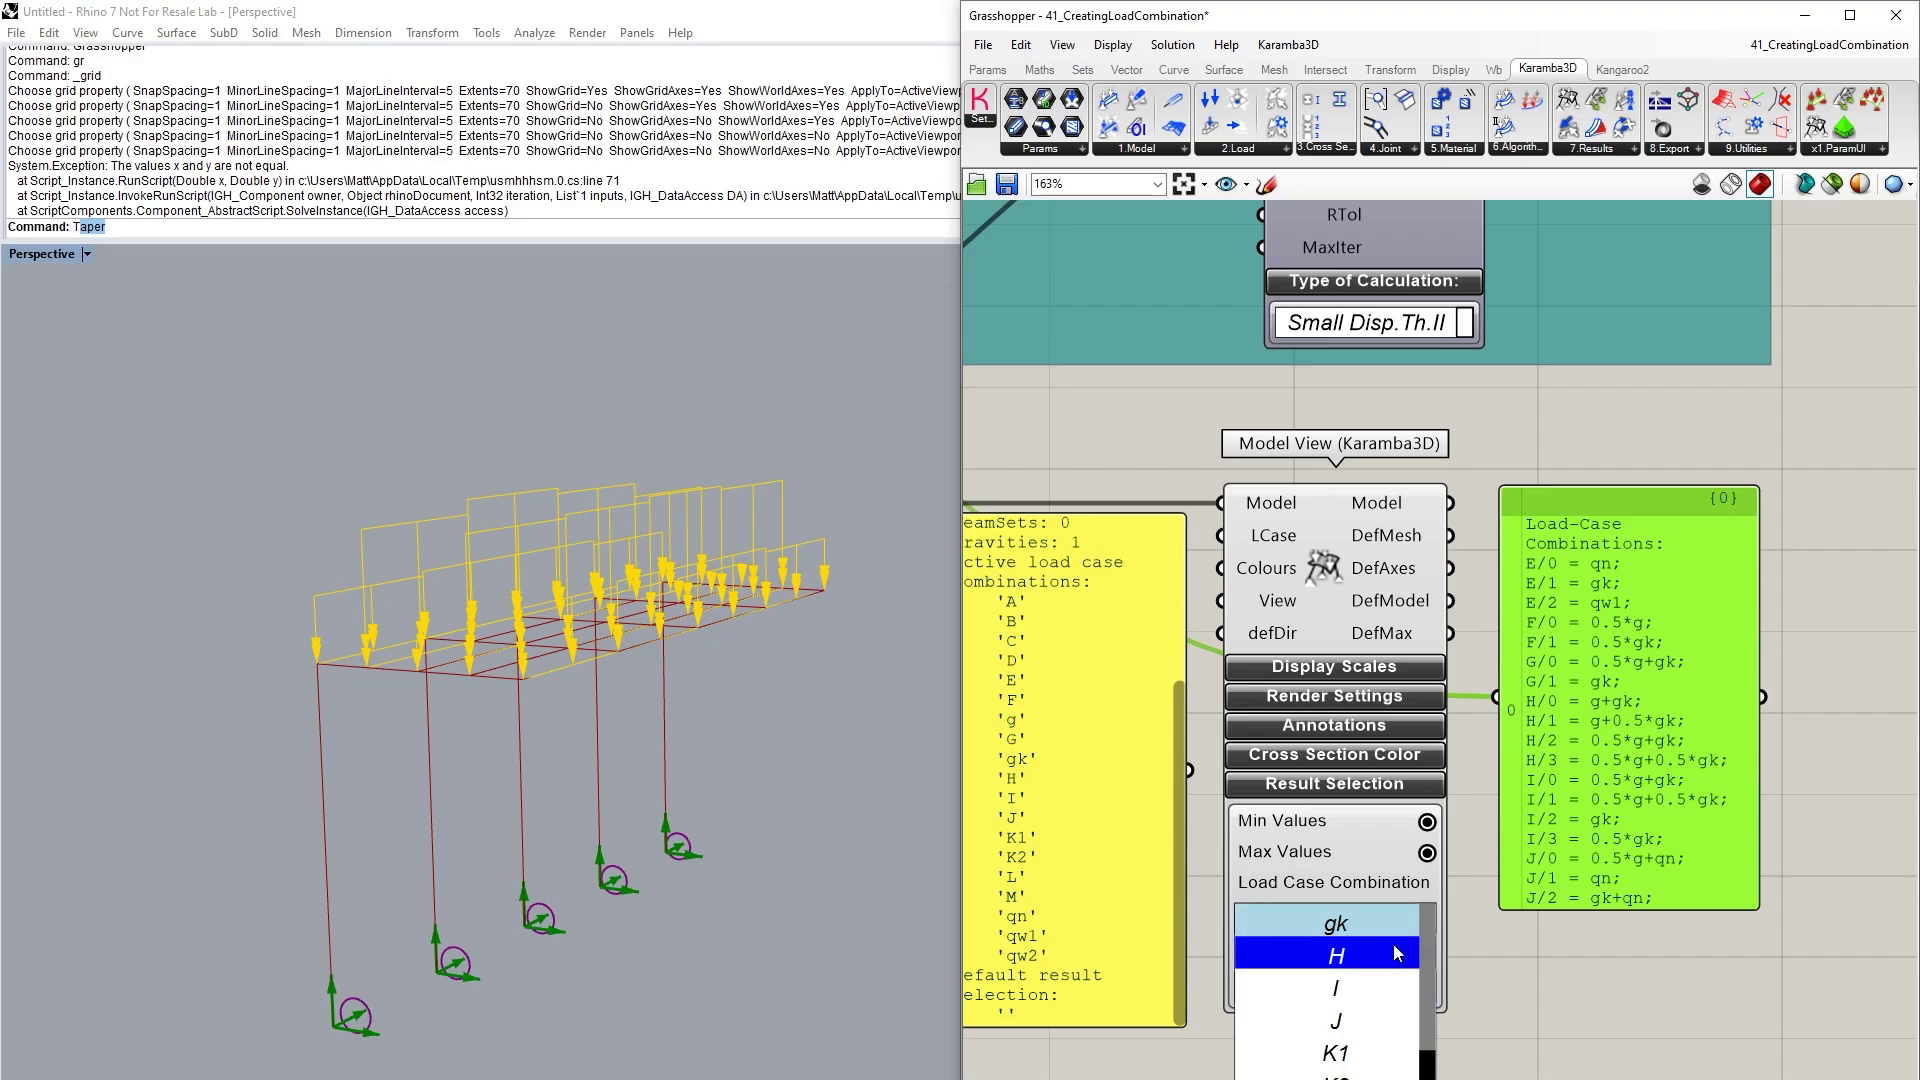
left_click(1556, 982)
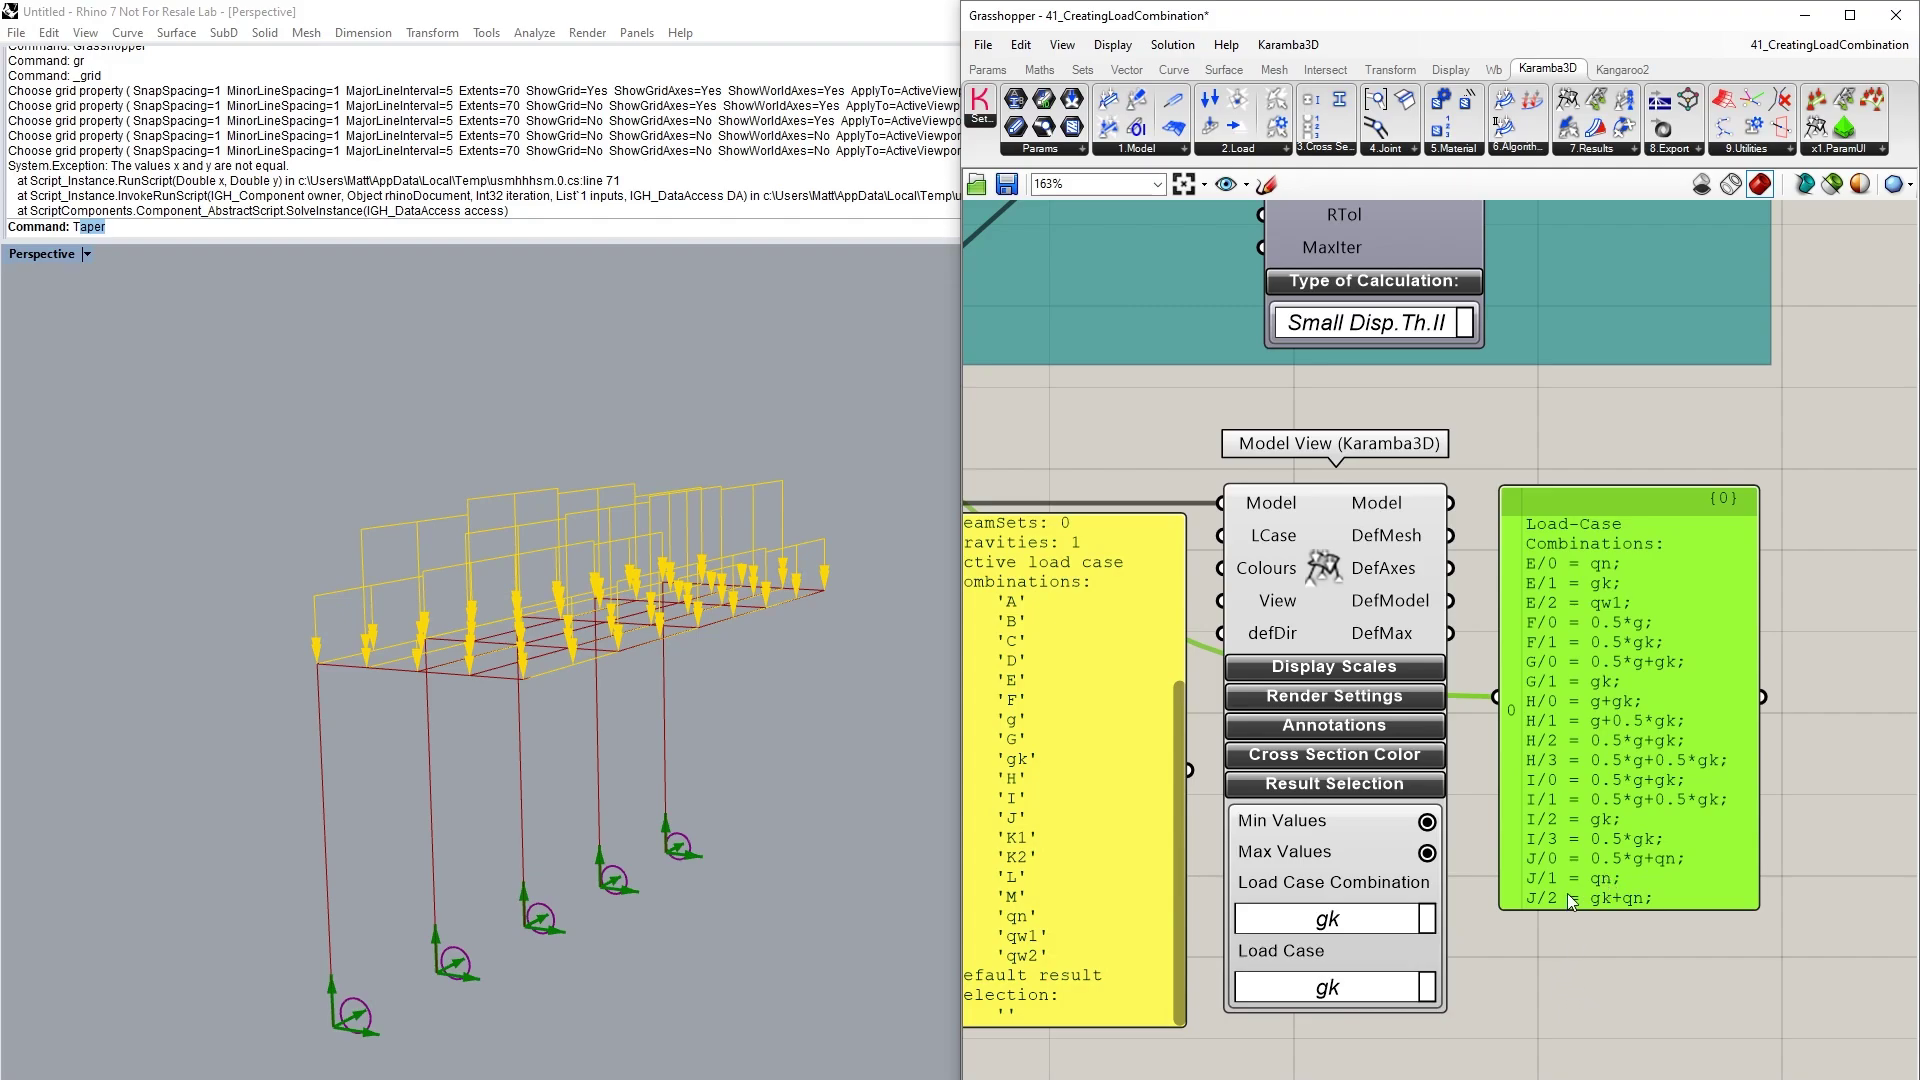
Switch the previewed load case combination to E, showing its horizontal loads.
left_click(1425, 918)
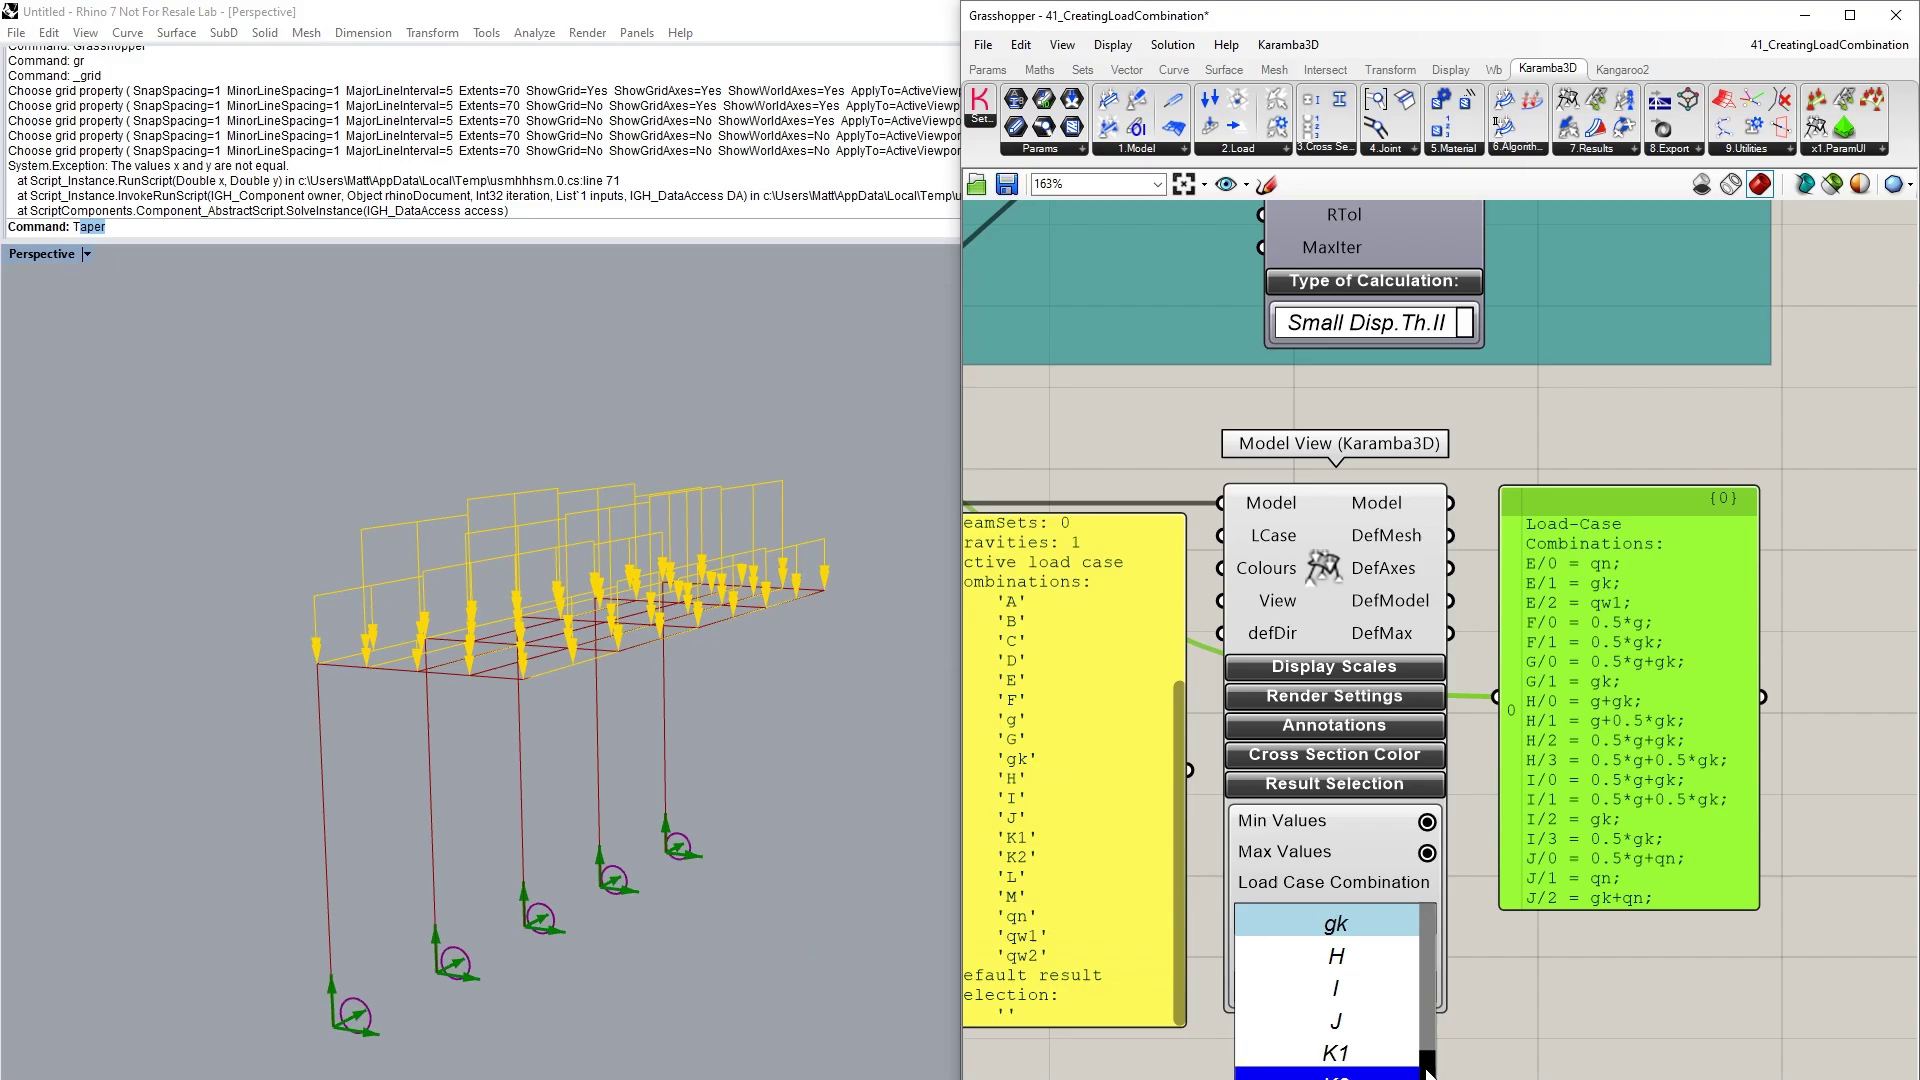
scroll(1410, 1010, "up", 5)
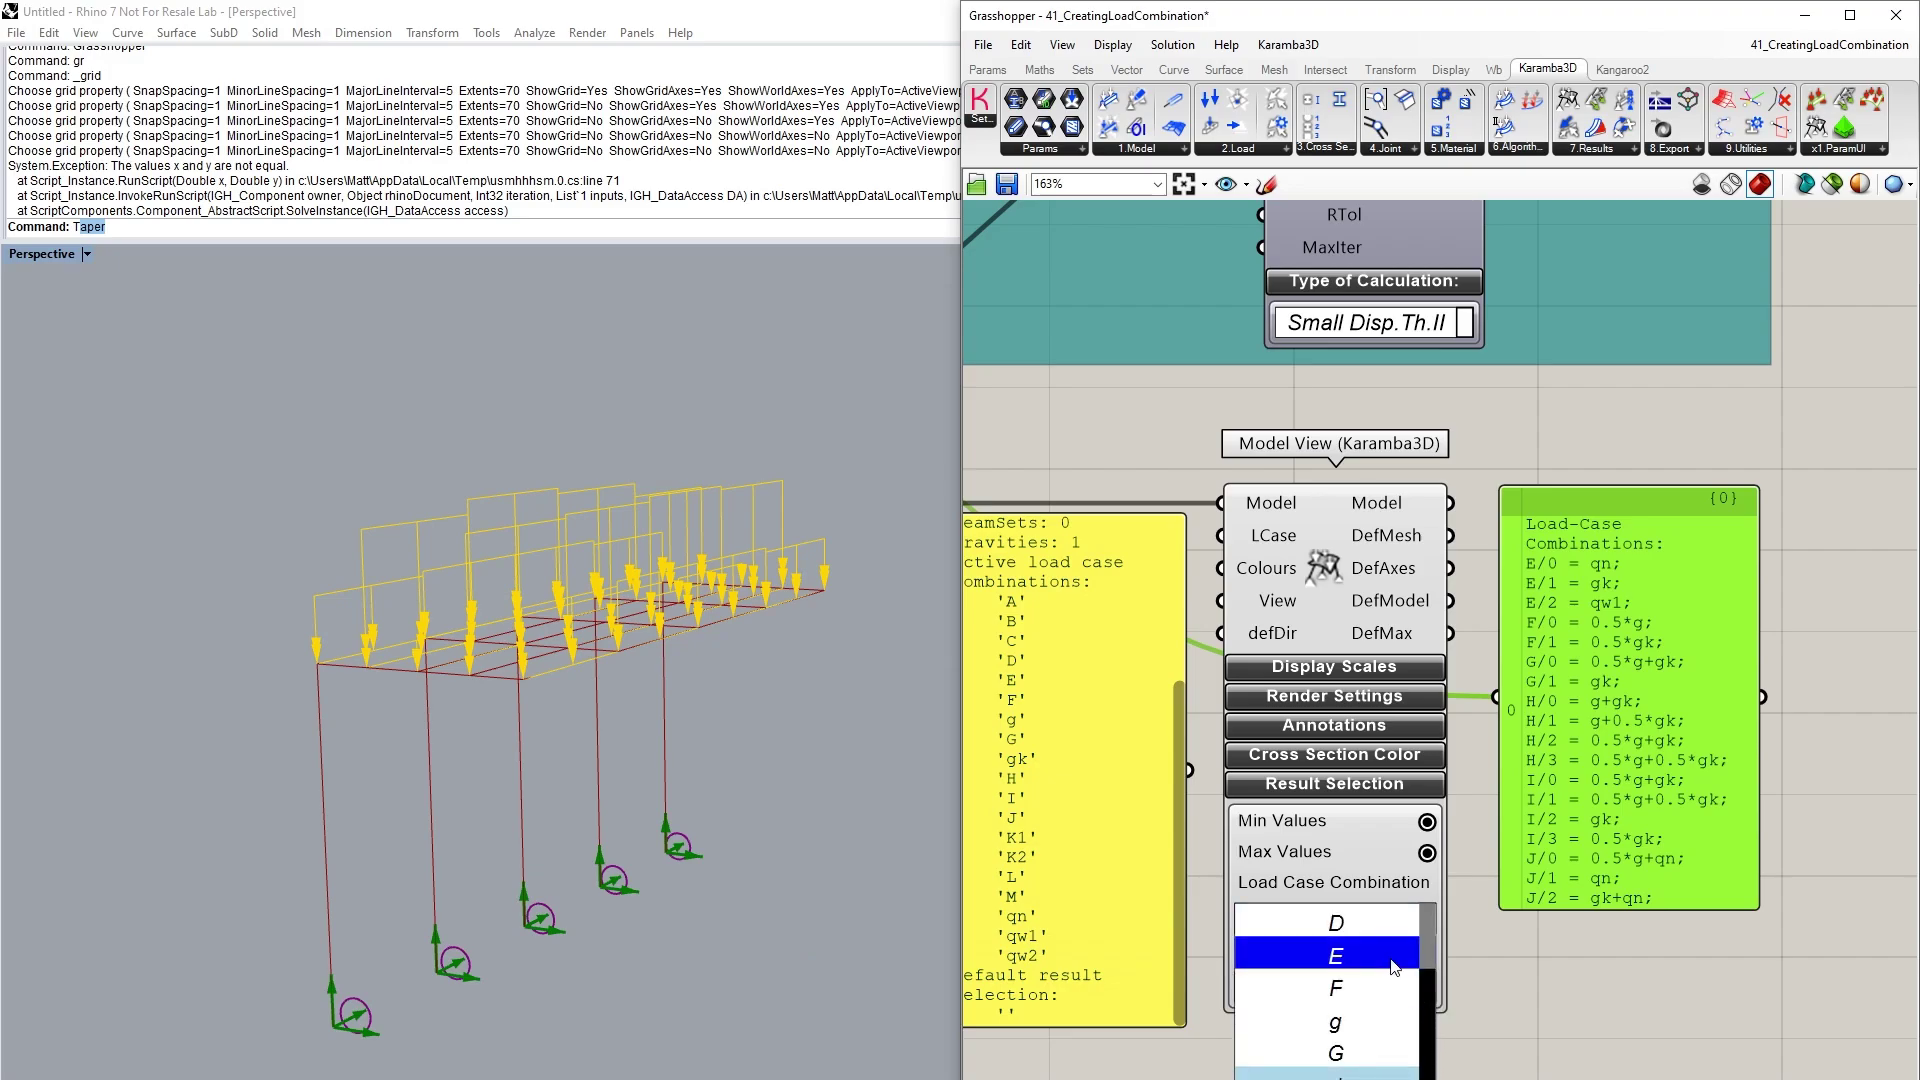
left_click(1393, 961)
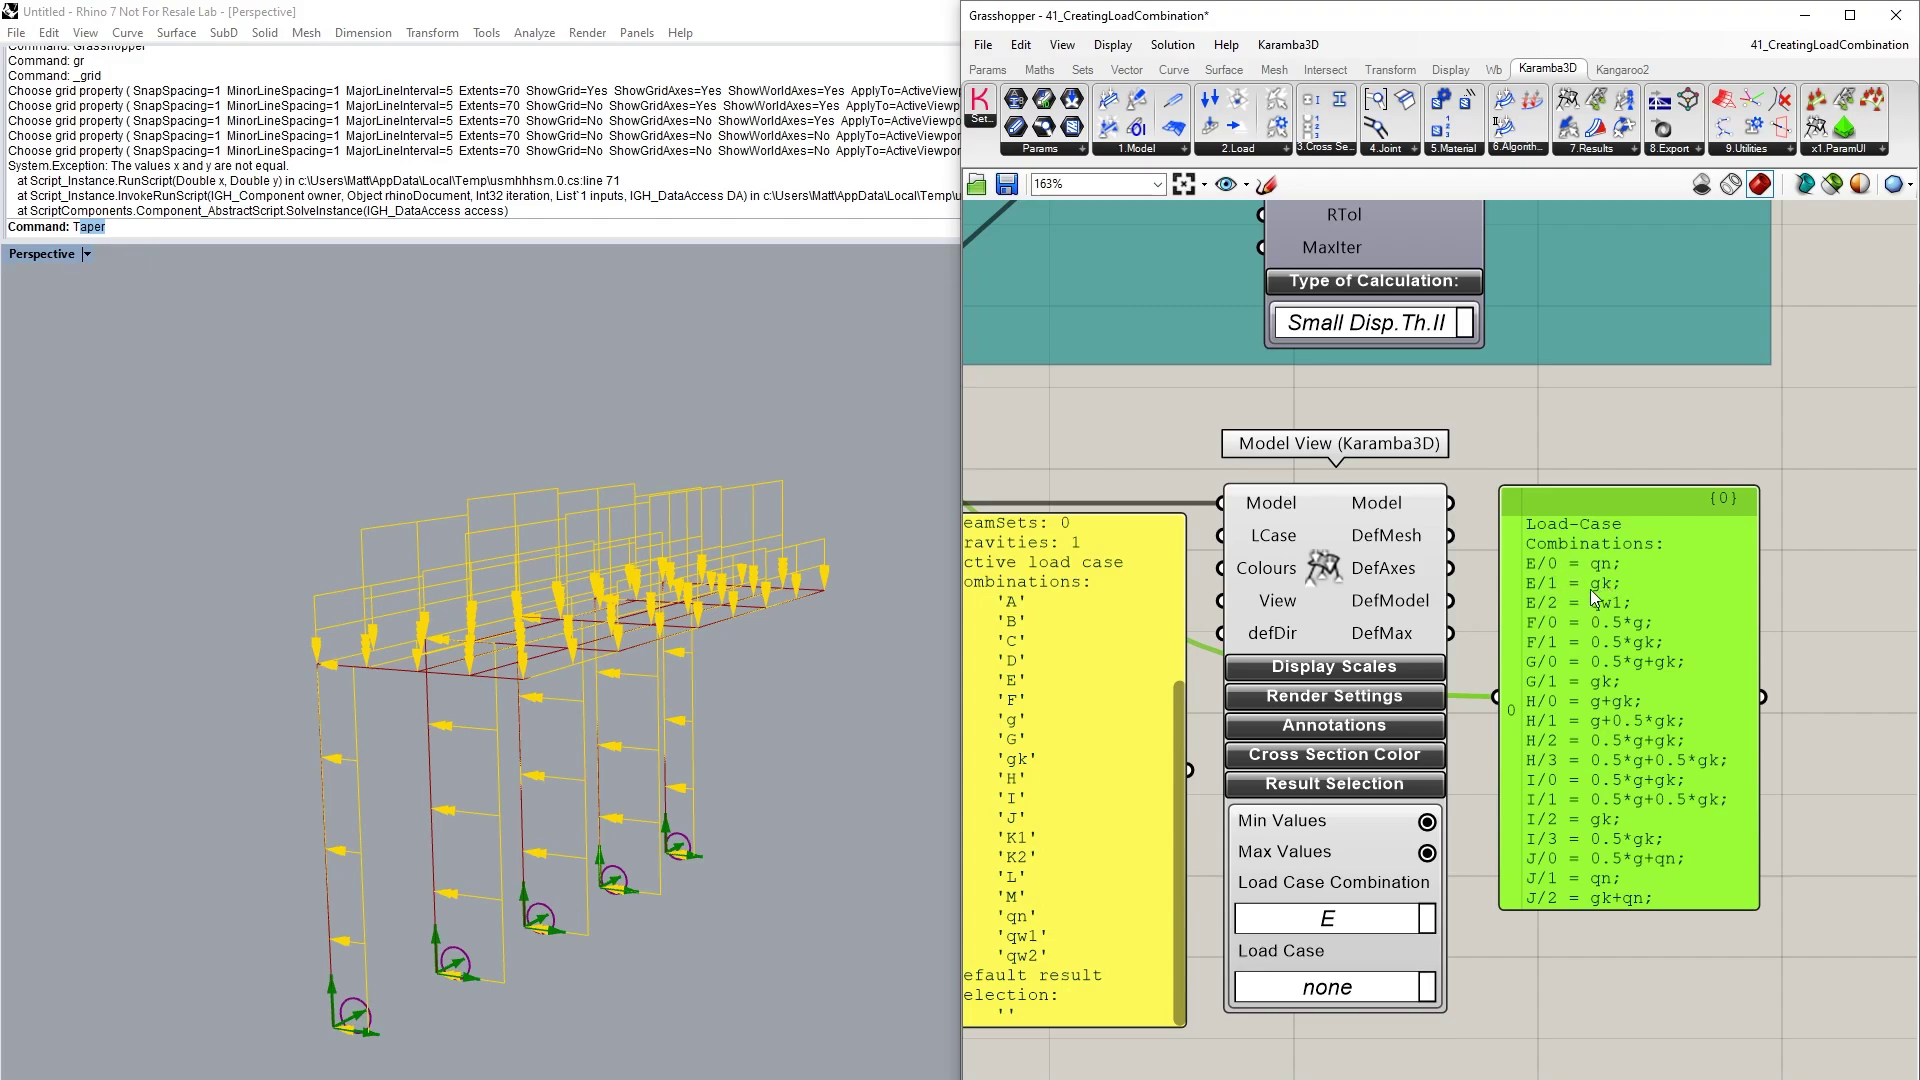
Pick E/0, E/1 and then E/2 in Model View's Load Case dropdown.
left_click(1431, 988)
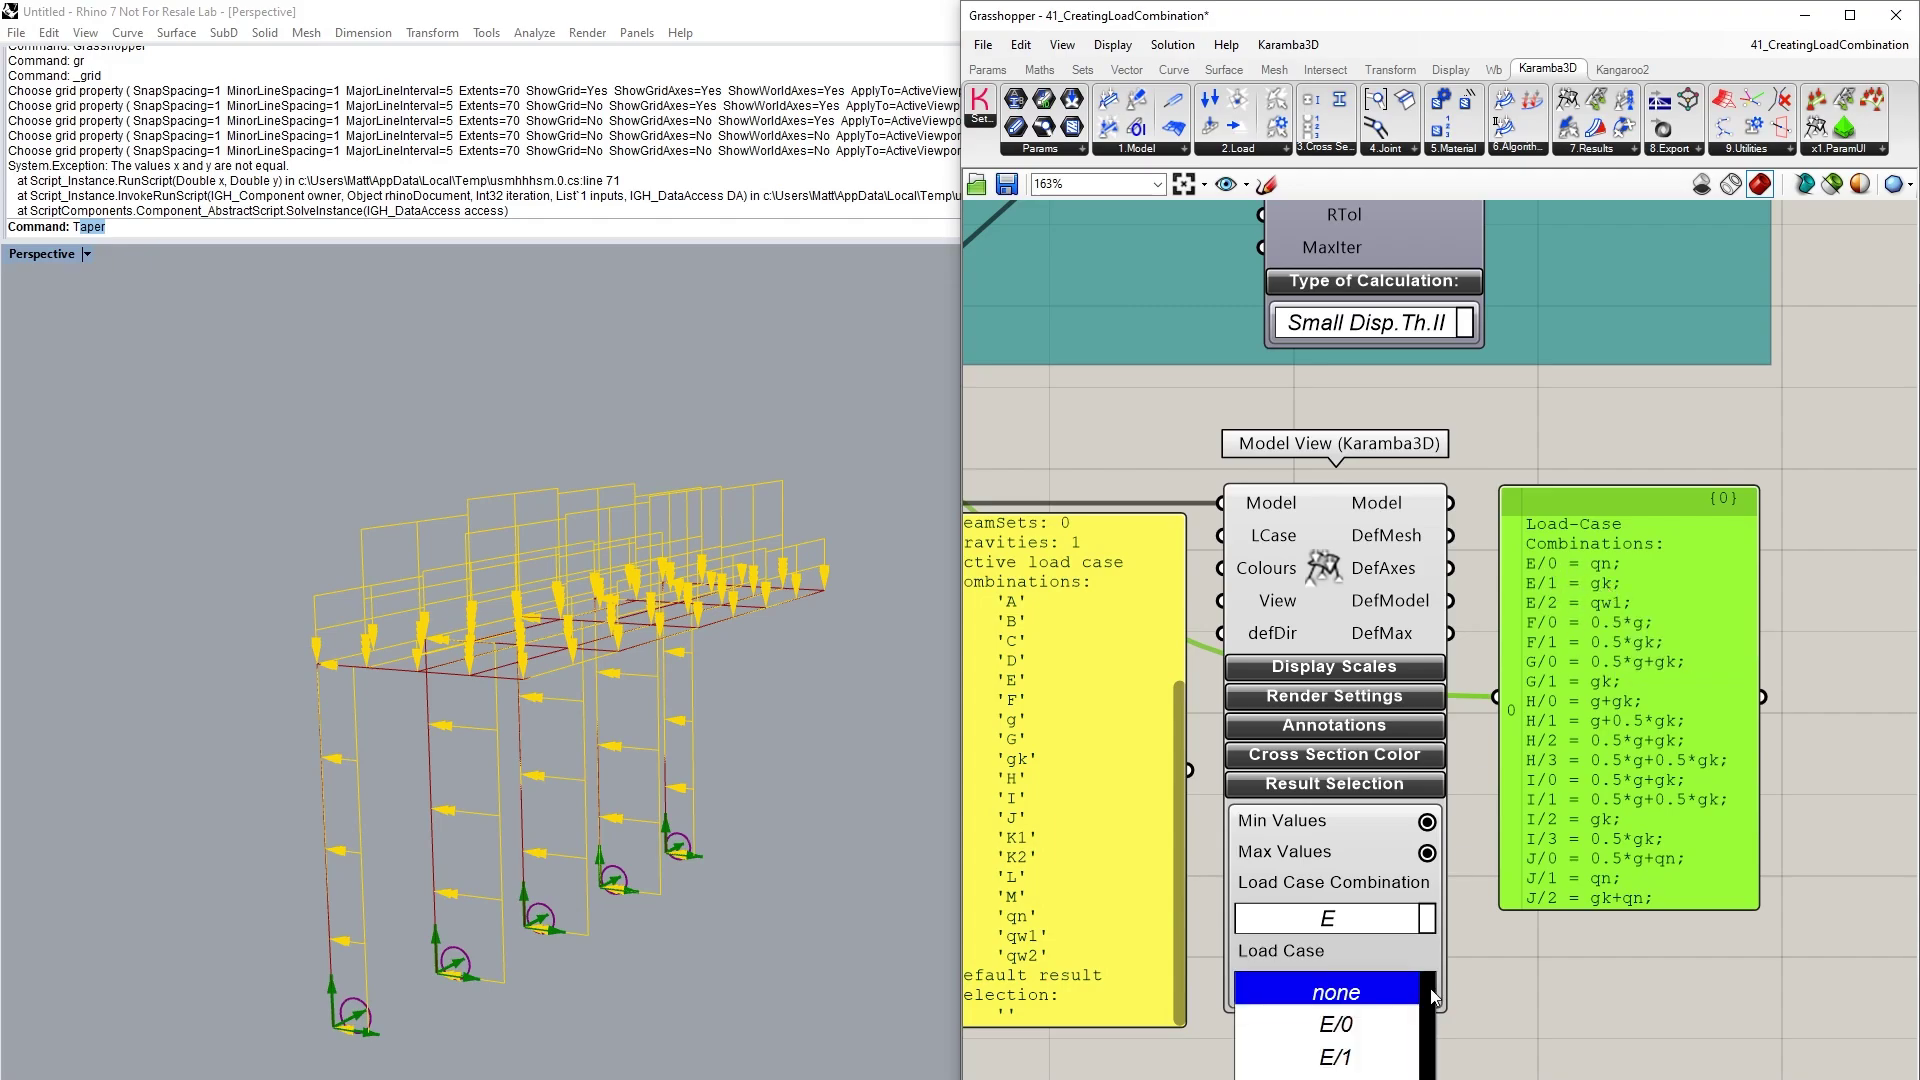
left_click(1379, 1035)
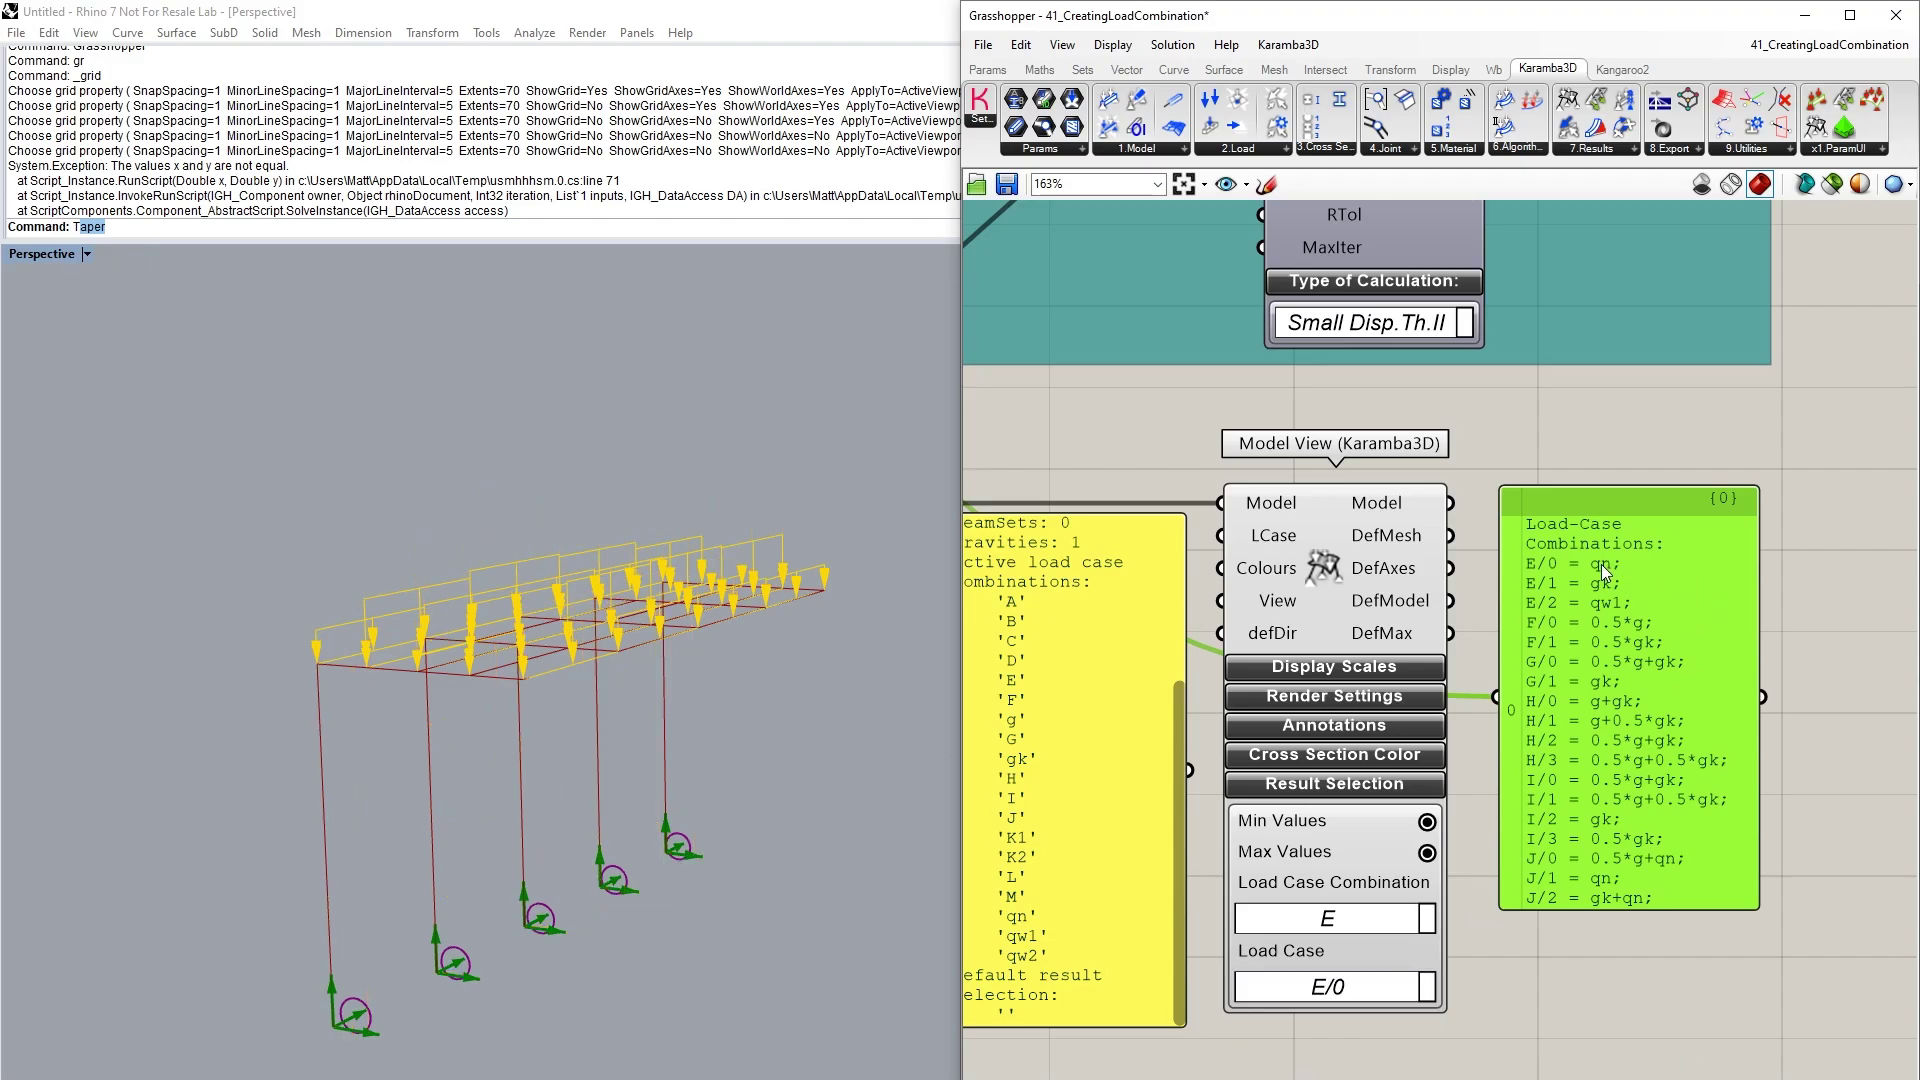
left_click(1409, 990)
left_click(1362, 1058)
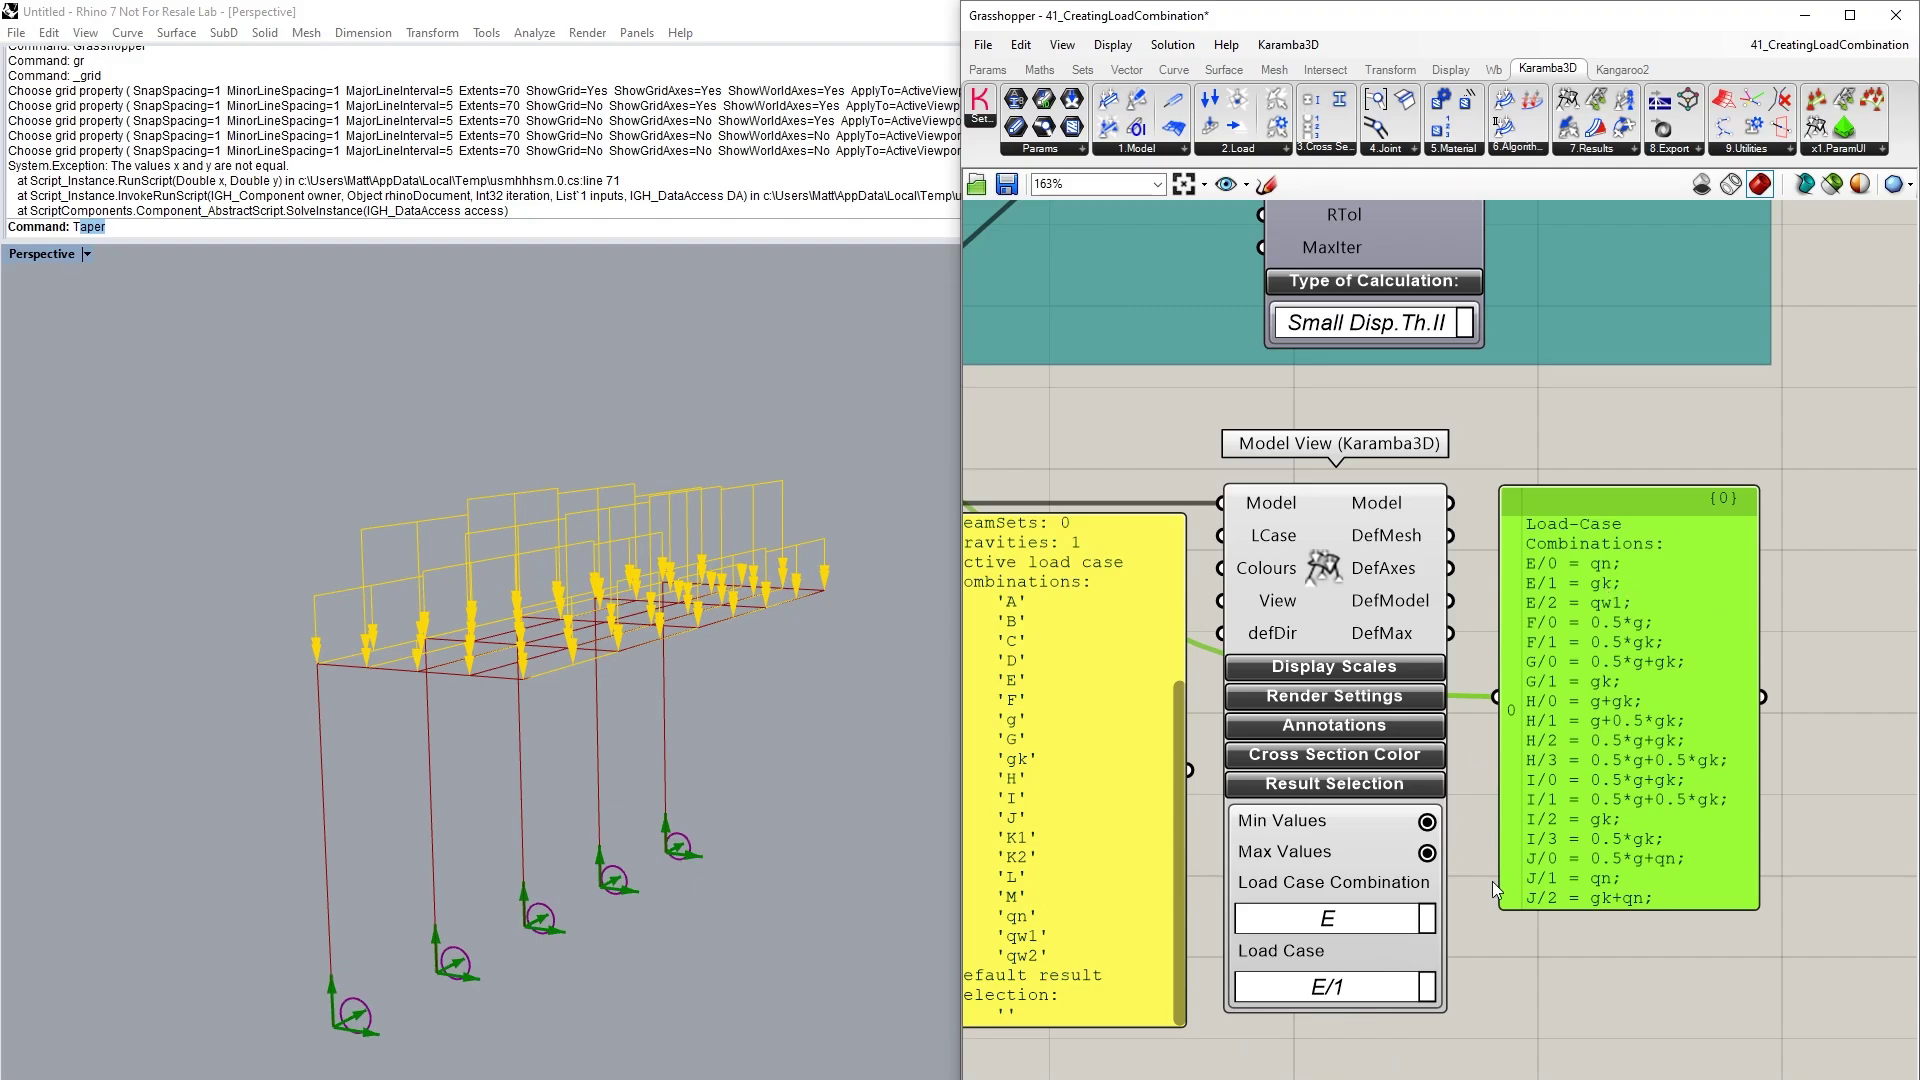
left_click(1425, 990)
left_click(1330, 1070)
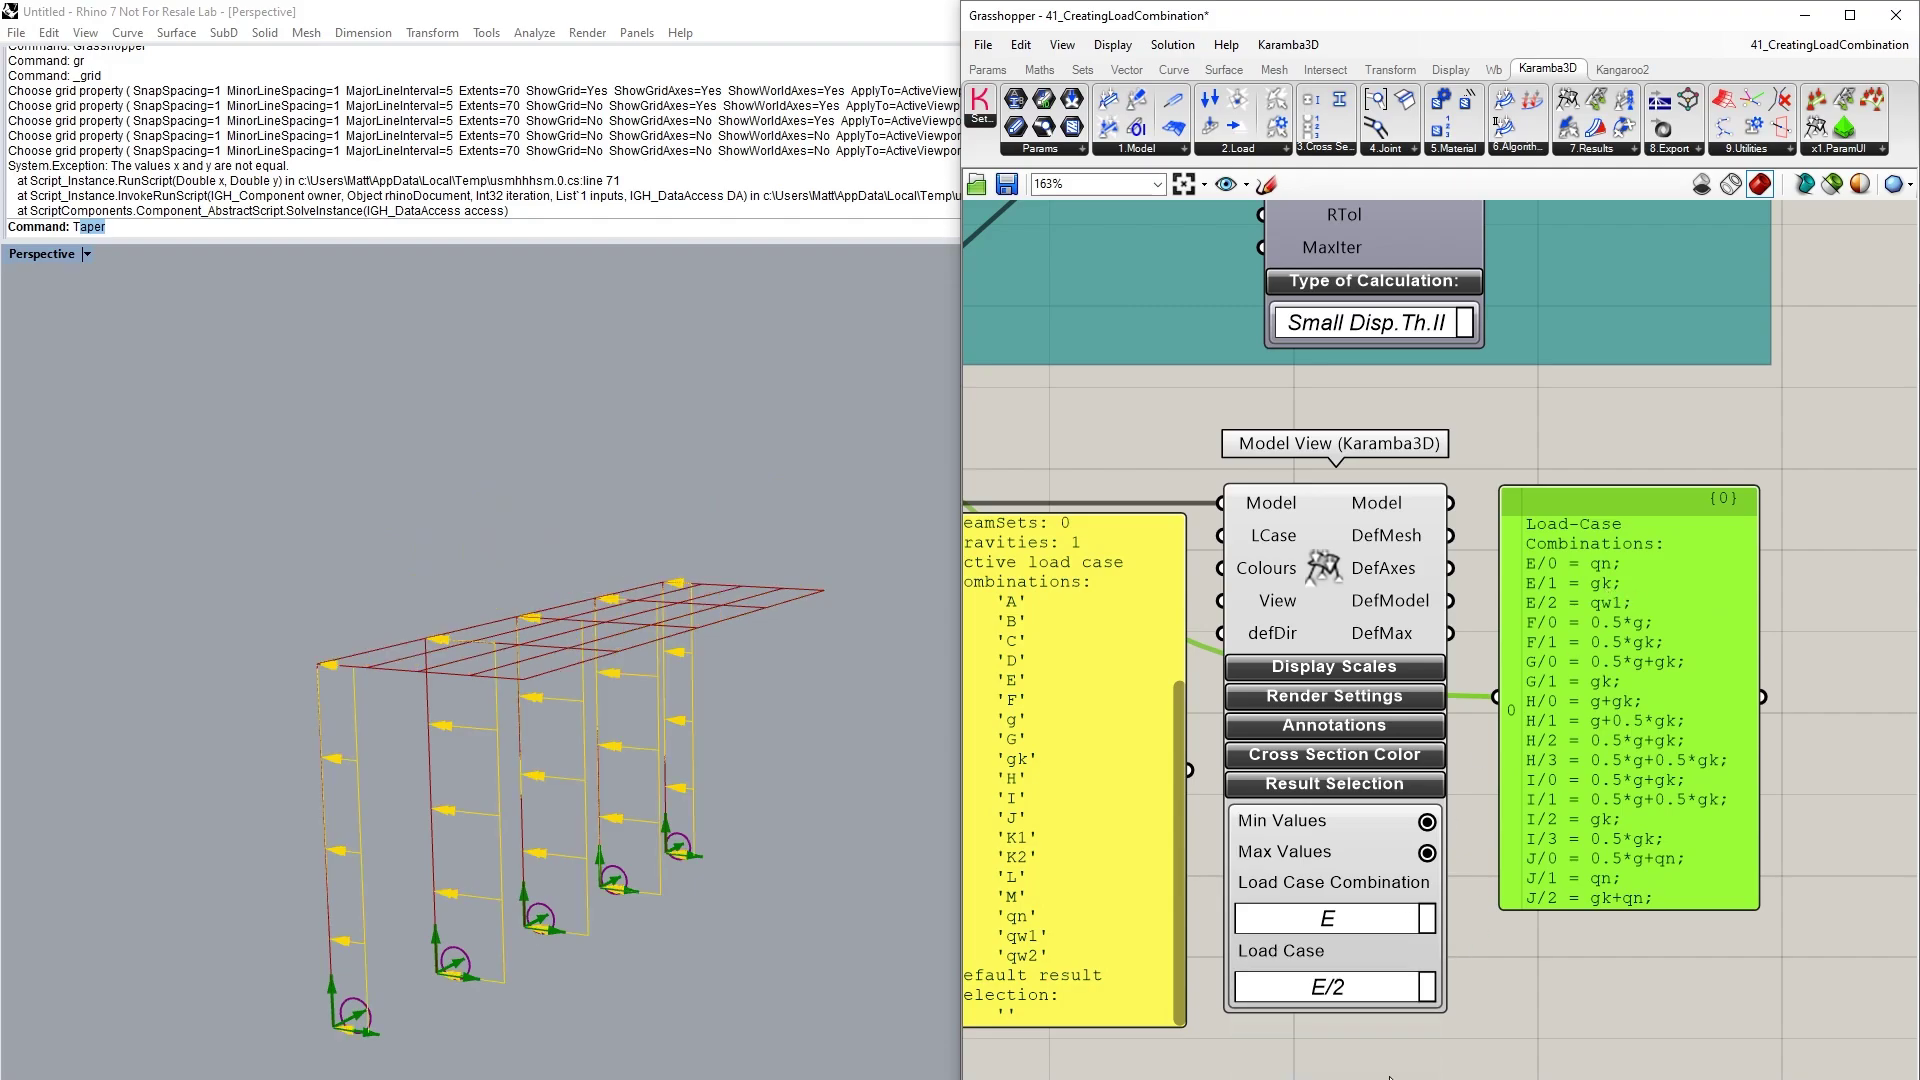